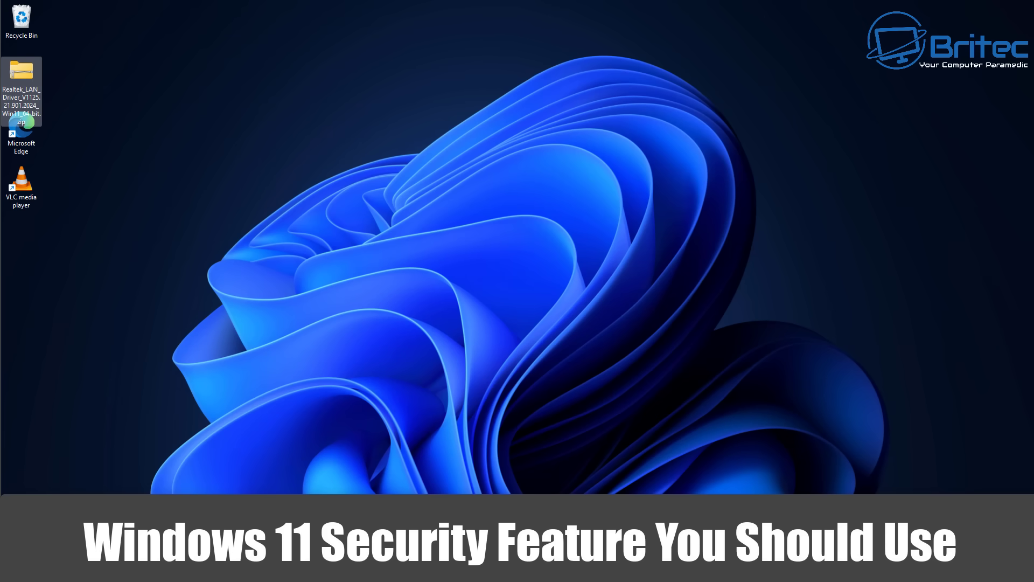
Launch the Settings app from the taskbar so its System page shows
left_click(528, 567)
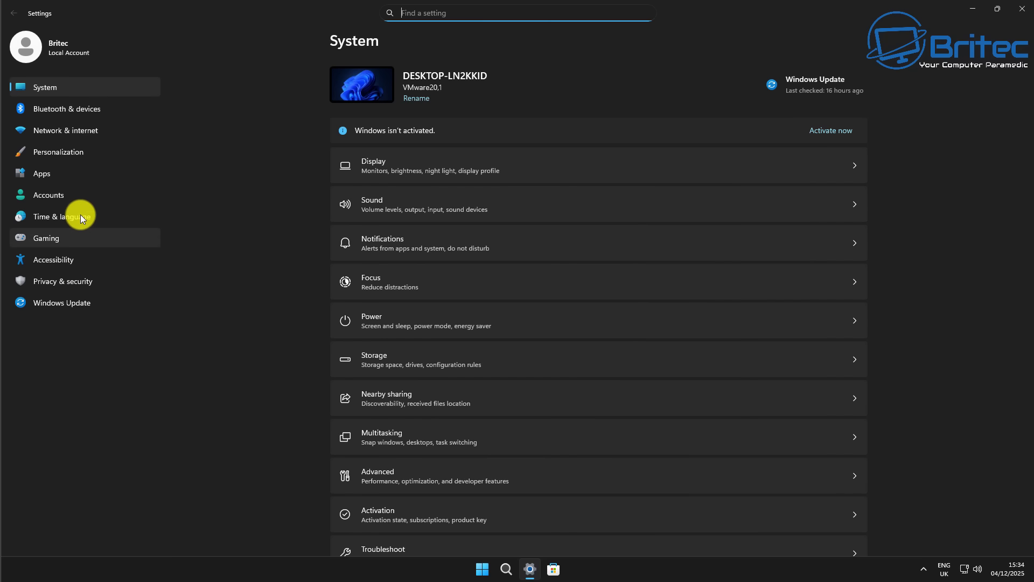
Go to Accounts and view the Your info page for the Britec account
left_click(76, 199)
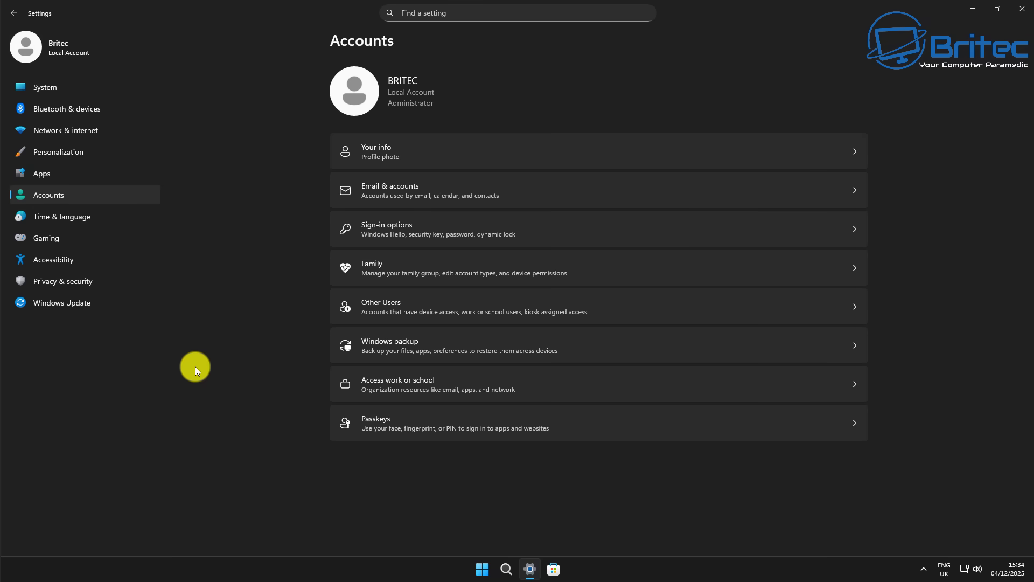
left_click(399, 157)
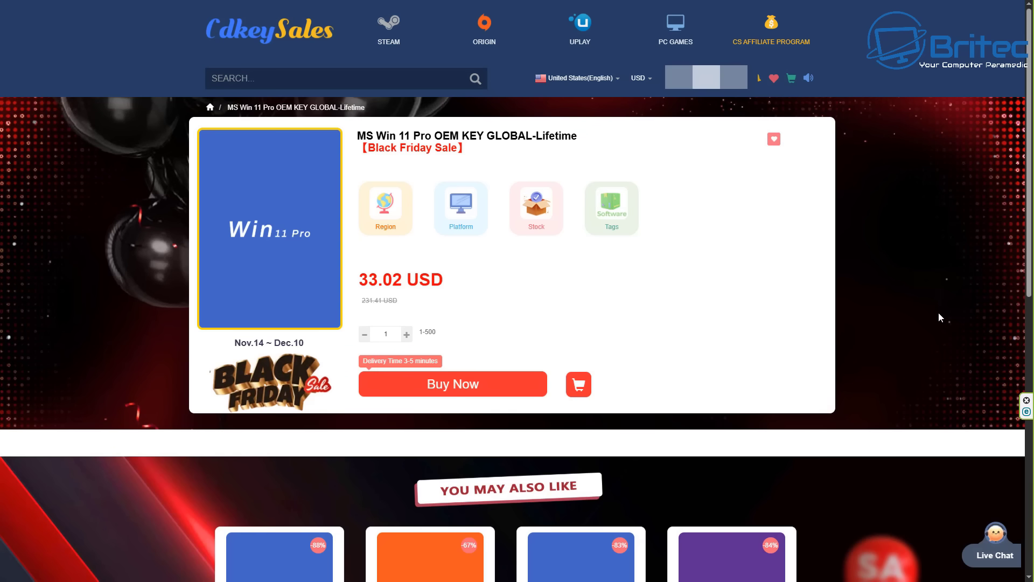
Order the Win 11 Pro OEM key with promo code BR09, then begin changing the product key
middle_click(940, 350)
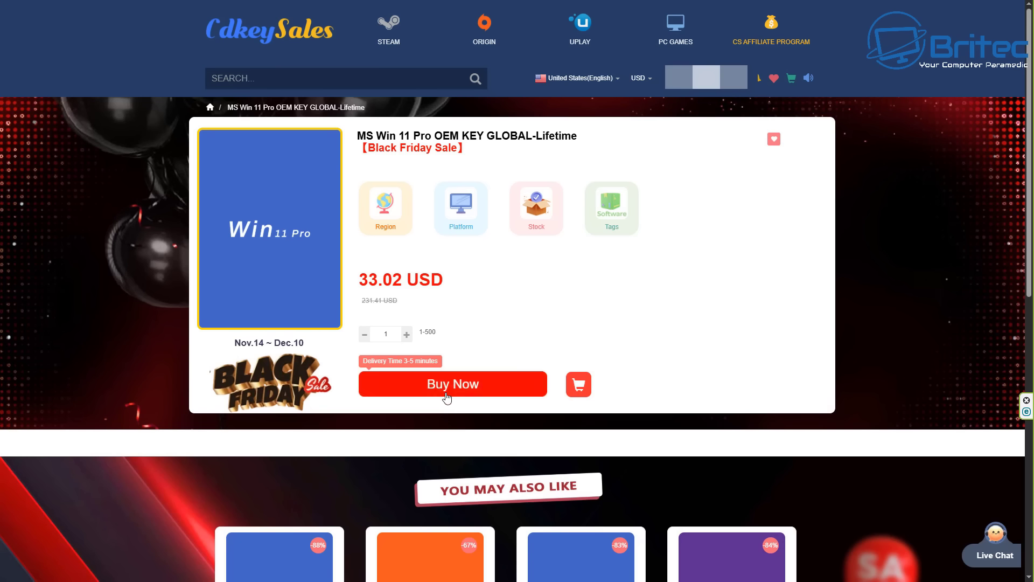
left_click(447, 398)
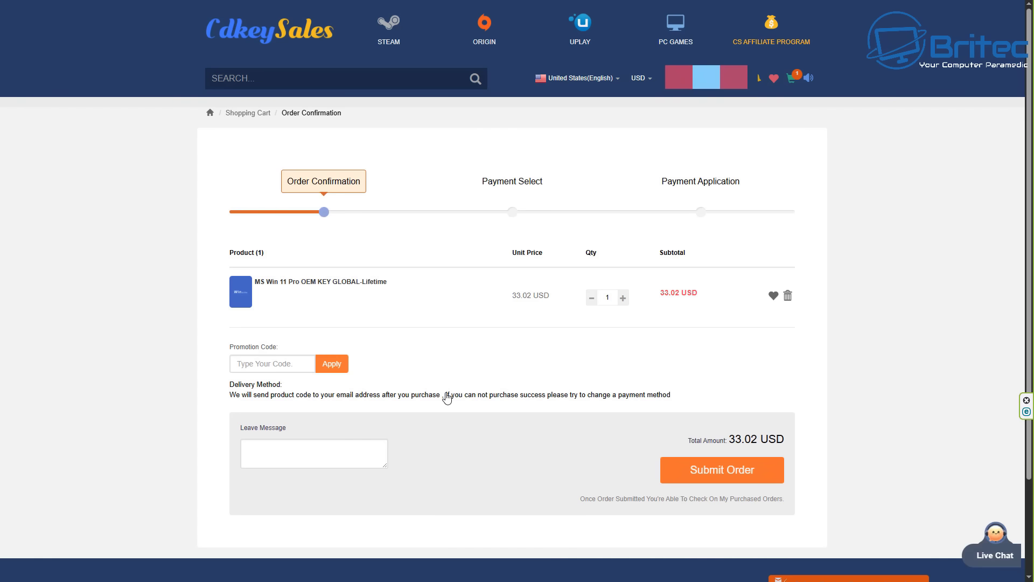
left_click(259, 364)
type("BR")
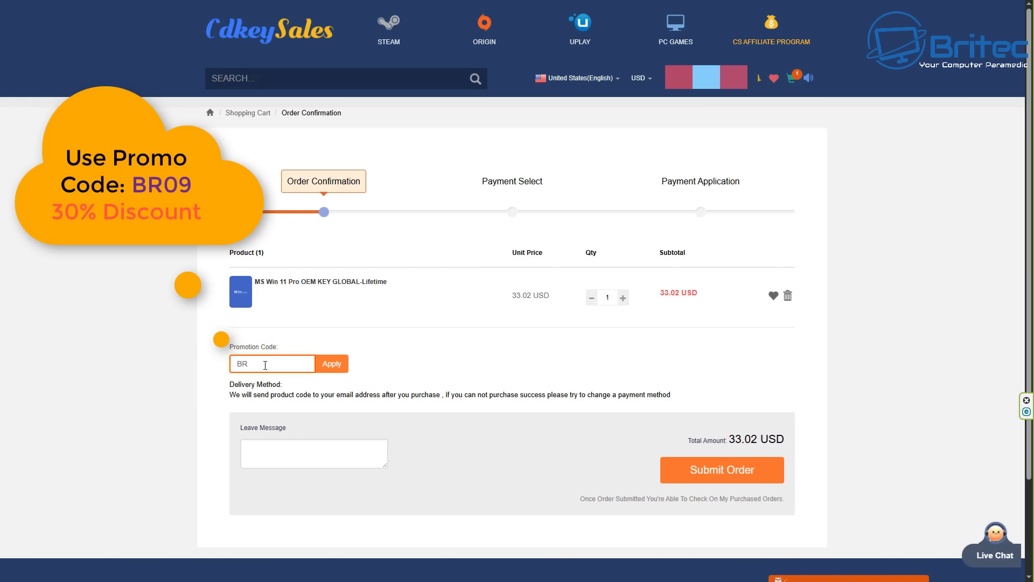
type("09")
left_click(332, 364)
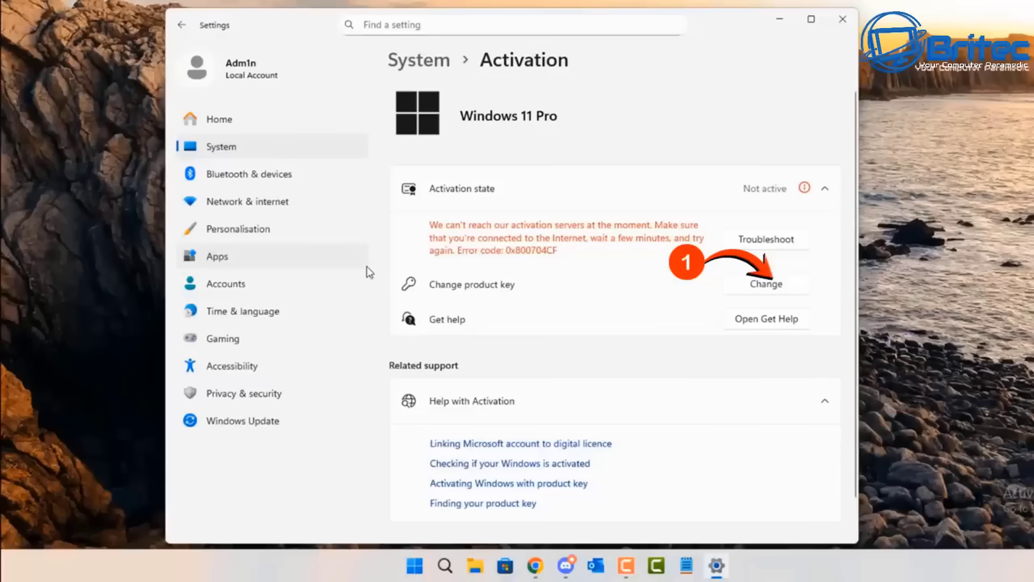
left_click(757, 284)
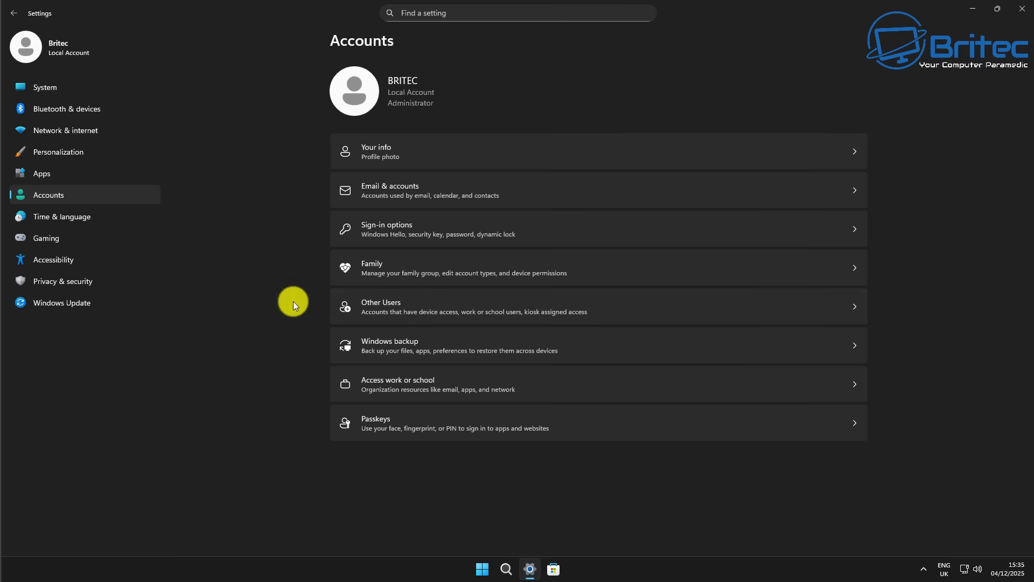
Add an account under Other Users, proceeding without the person's sign-in information
left_click(419, 305)
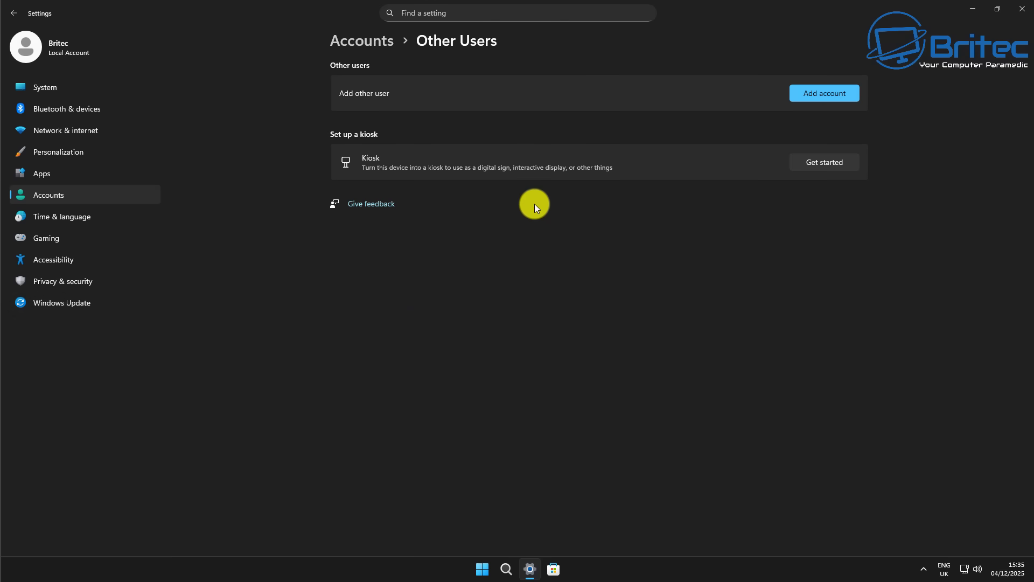
left_click(841, 95)
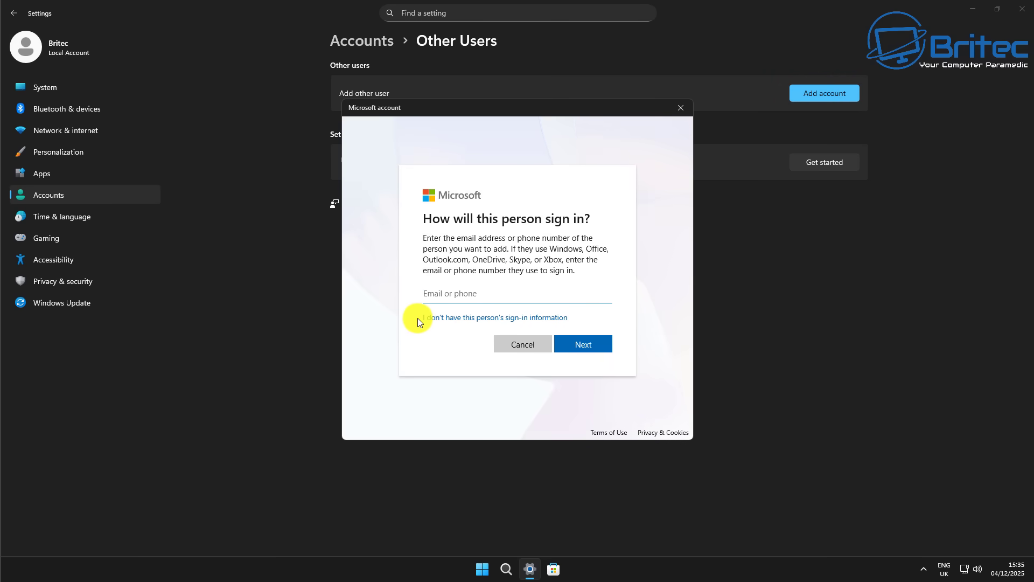
left_click(553, 318)
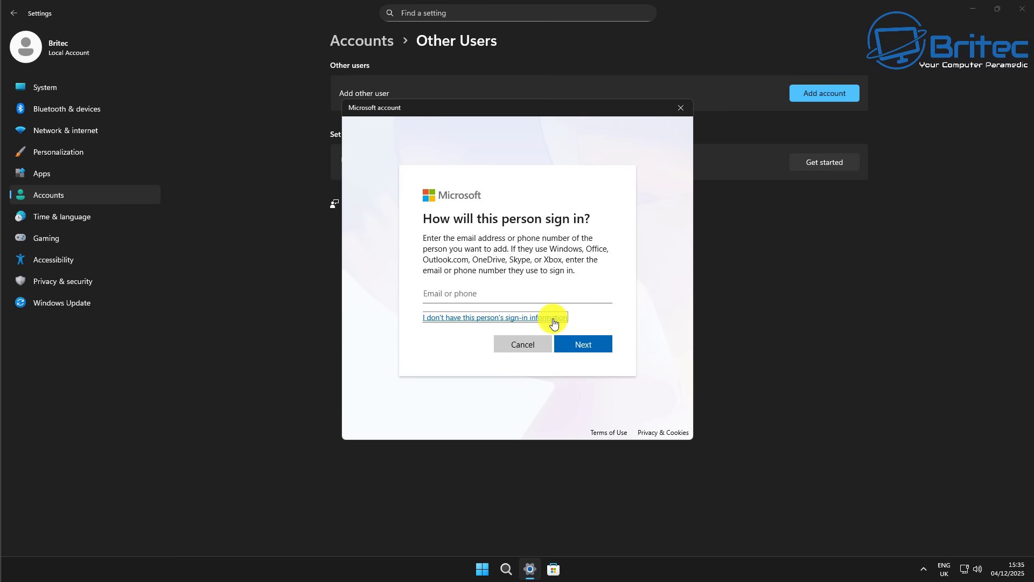
left_click(554, 322)
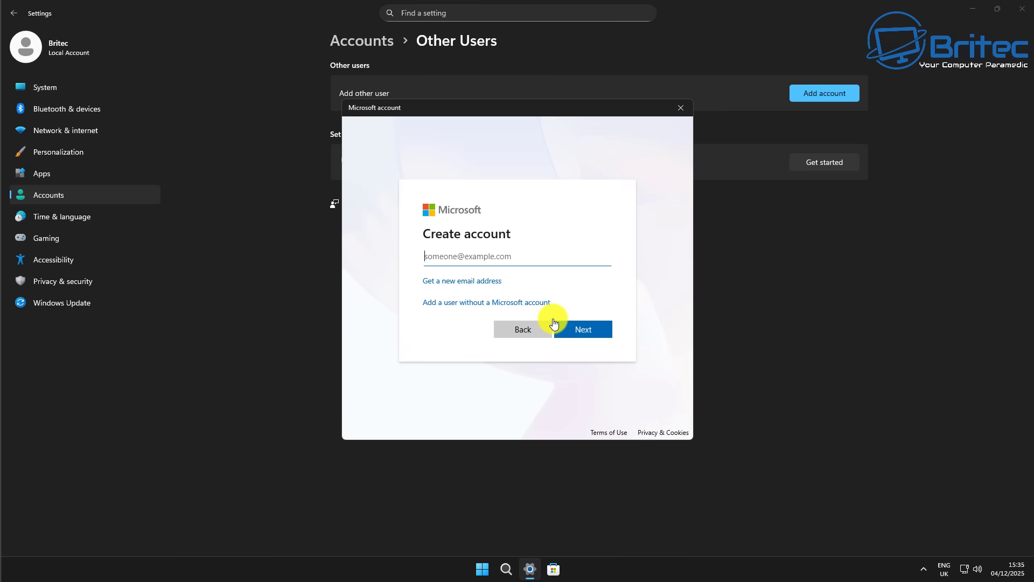
Add a user without a Microsoft account and name it Super-Admin
left_click(445, 305)
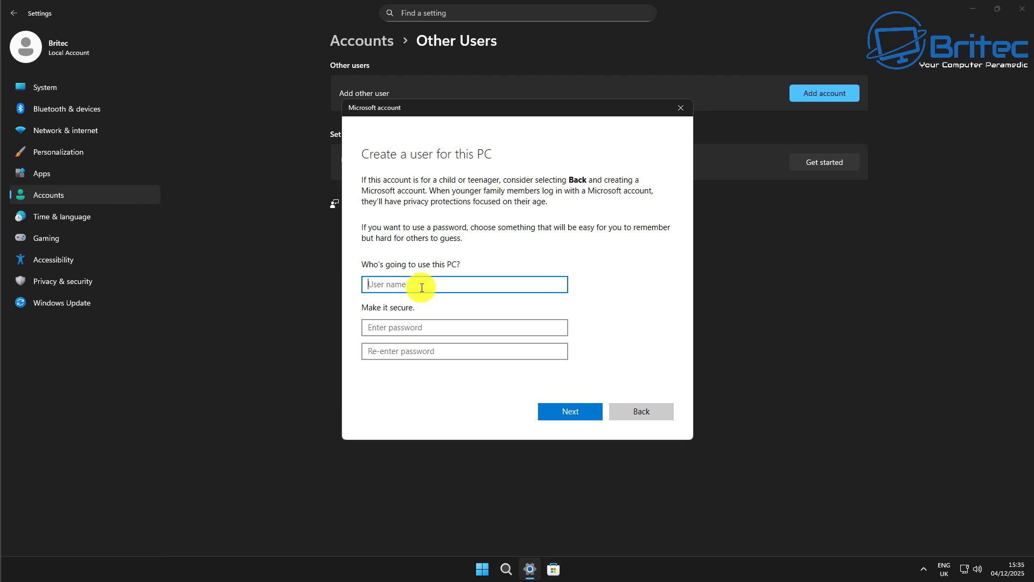
type("SuperU")
type("ser")
key("BackSpace")
key("BackSpace")
key("BackSpace")
type("-Admin")
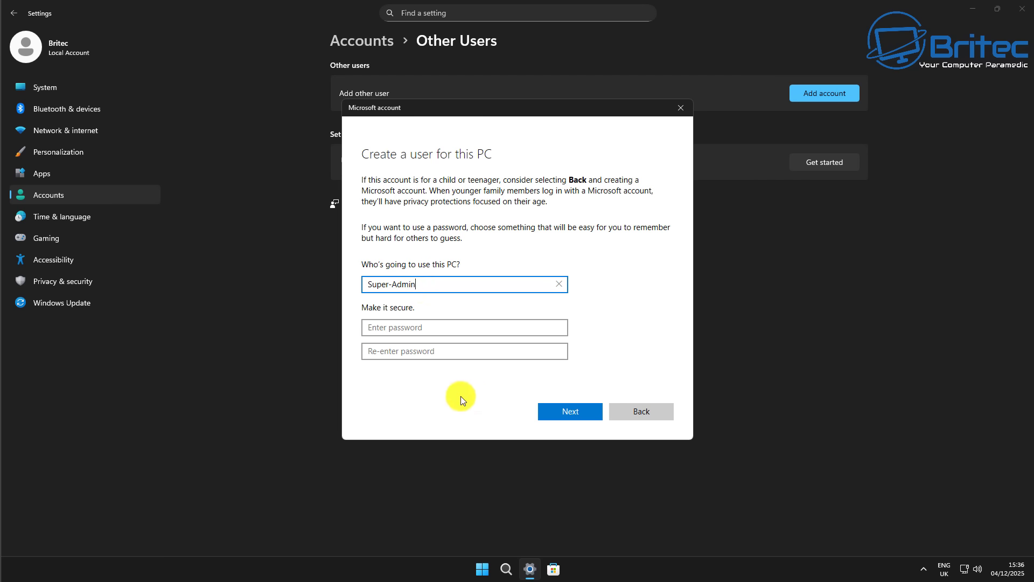
Enter the account password and re-enter it to confirm
left_click(404, 329)
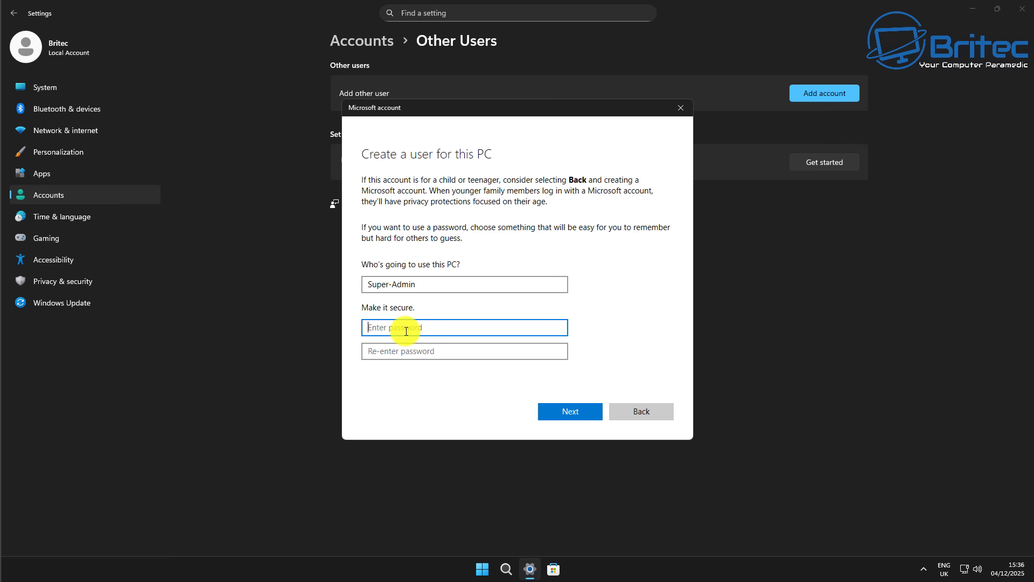
type("•••••••")
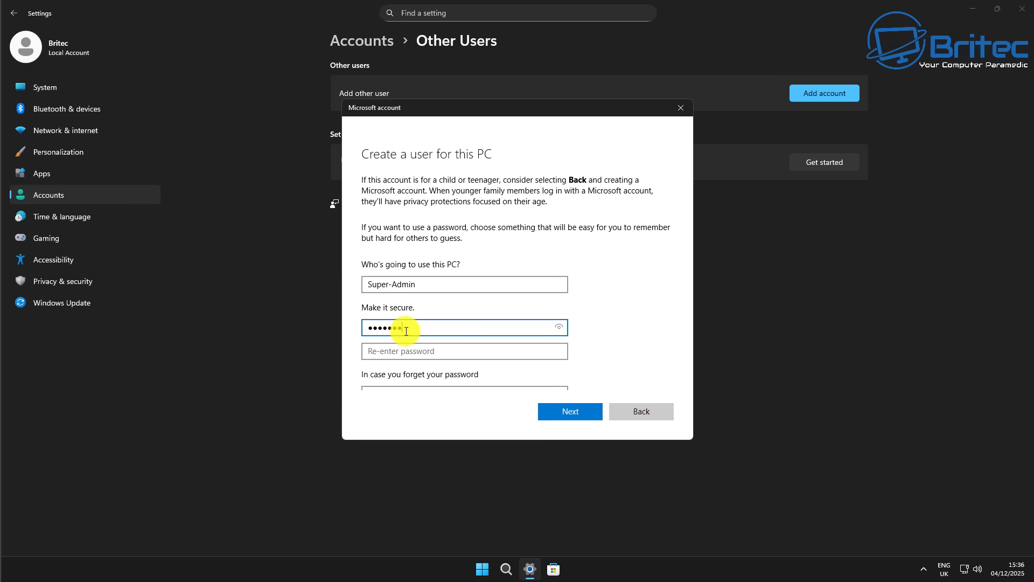
left_click(375, 352)
type("•")
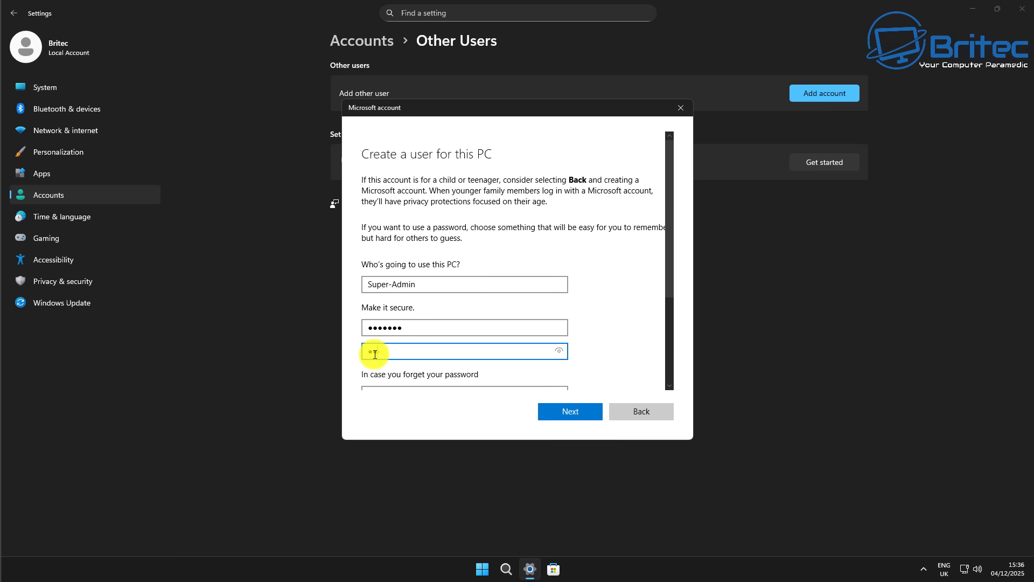
type("••••••")
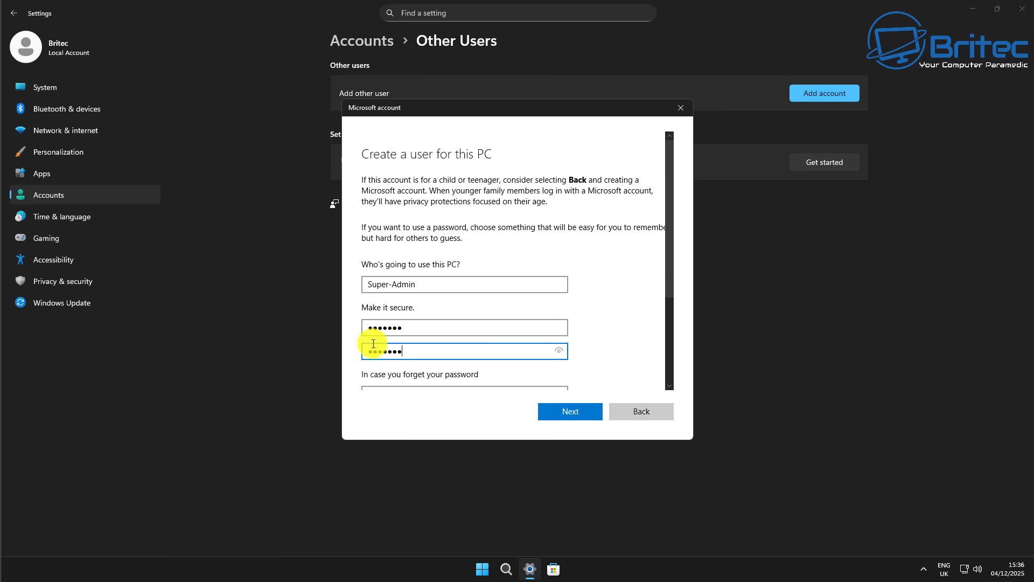
scroll(639, 299, "down", 3)
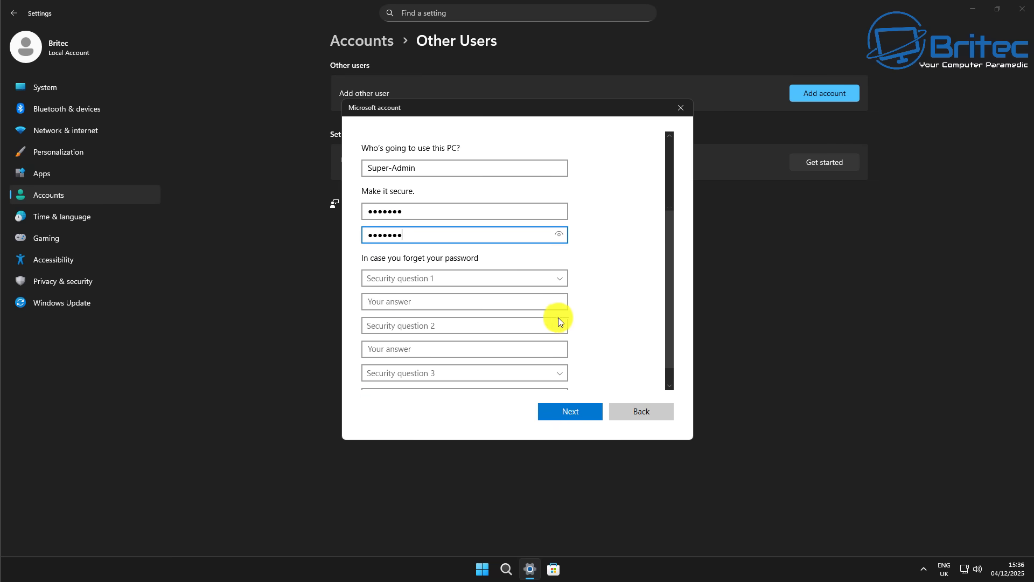
scroll(595, 323, "down", 1)
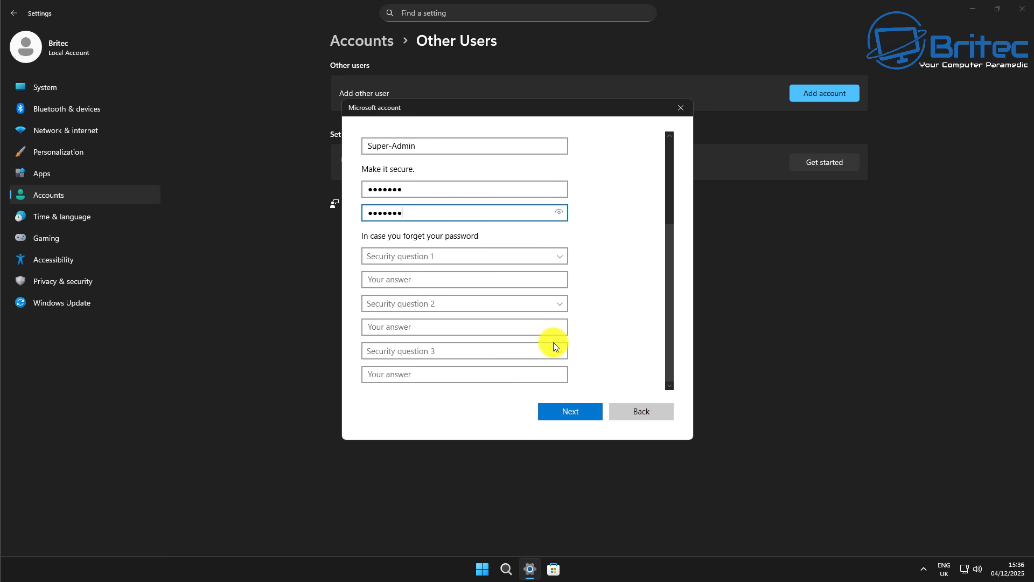
left_click(570, 416)
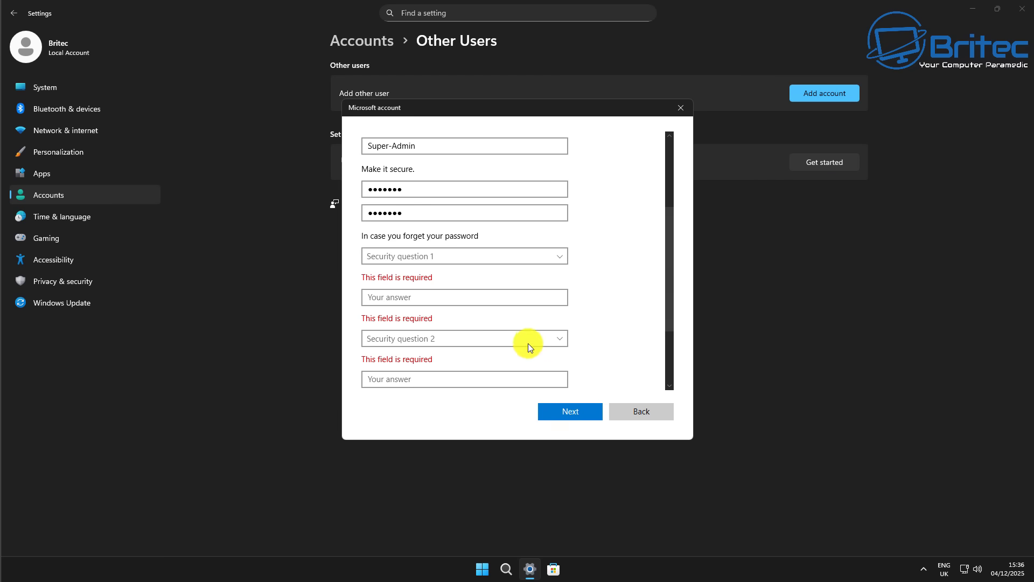
left_click(384, 257)
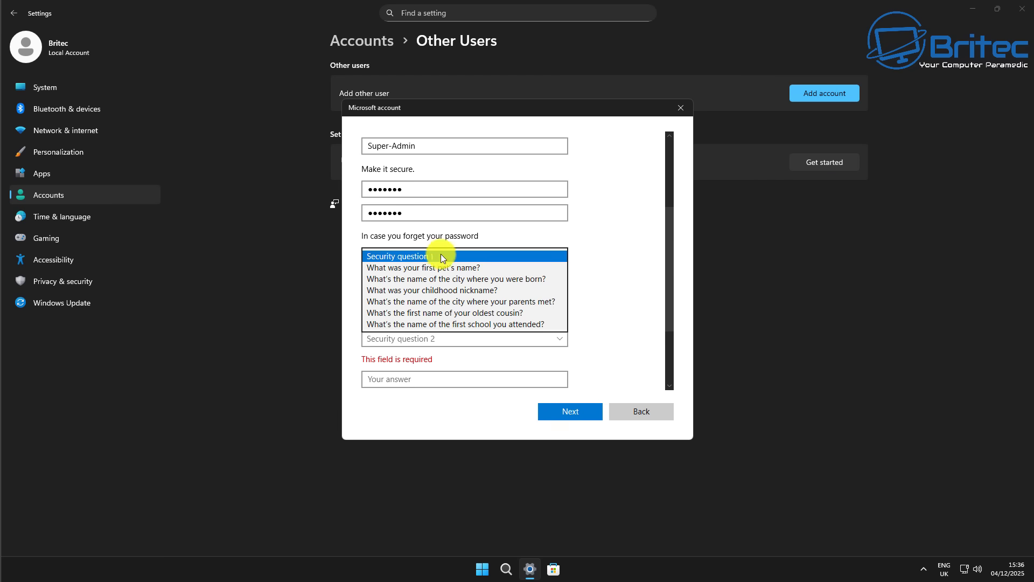
left_click(474, 269)
left_click(383, 279)
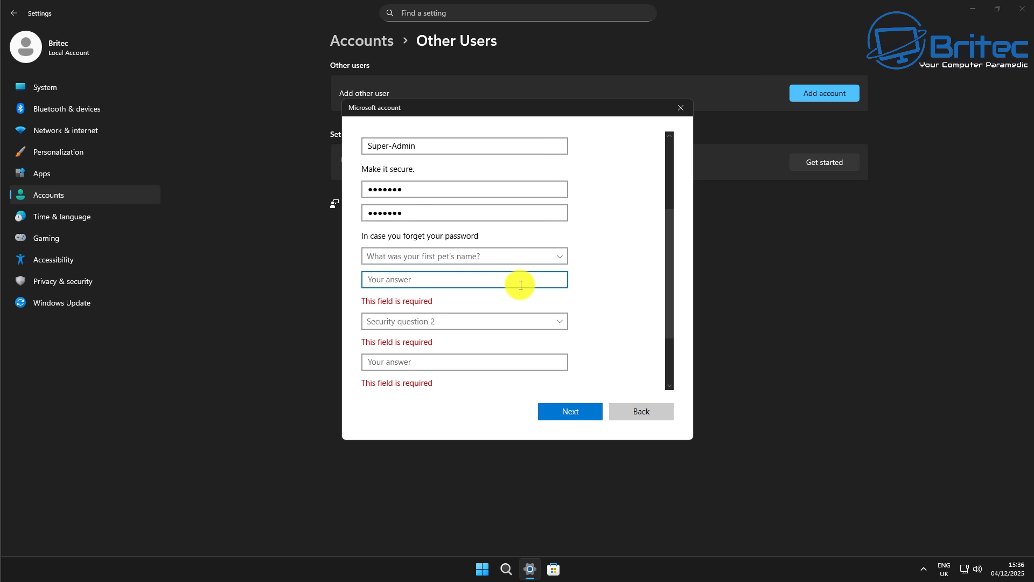
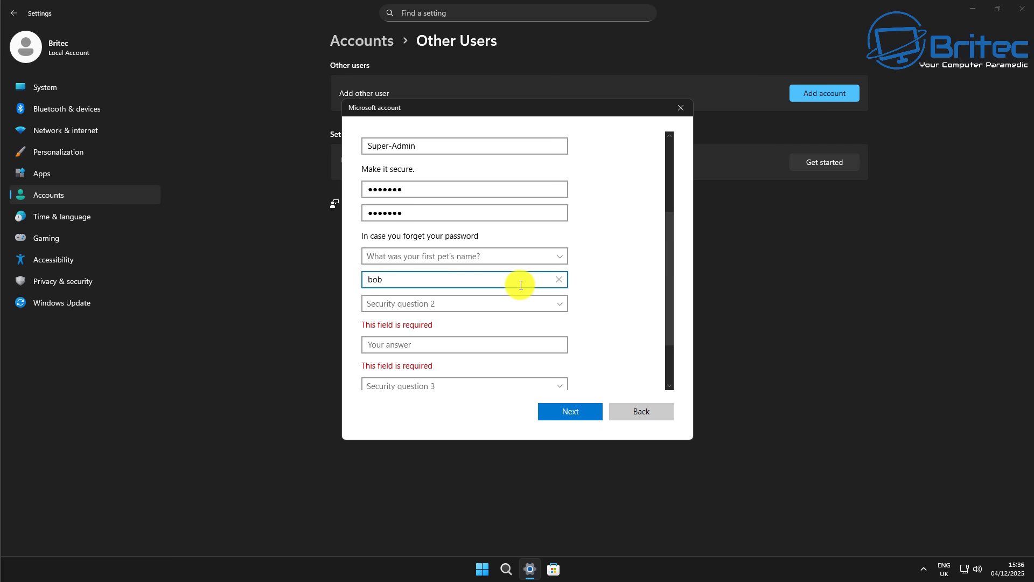
left_click(456, 303)
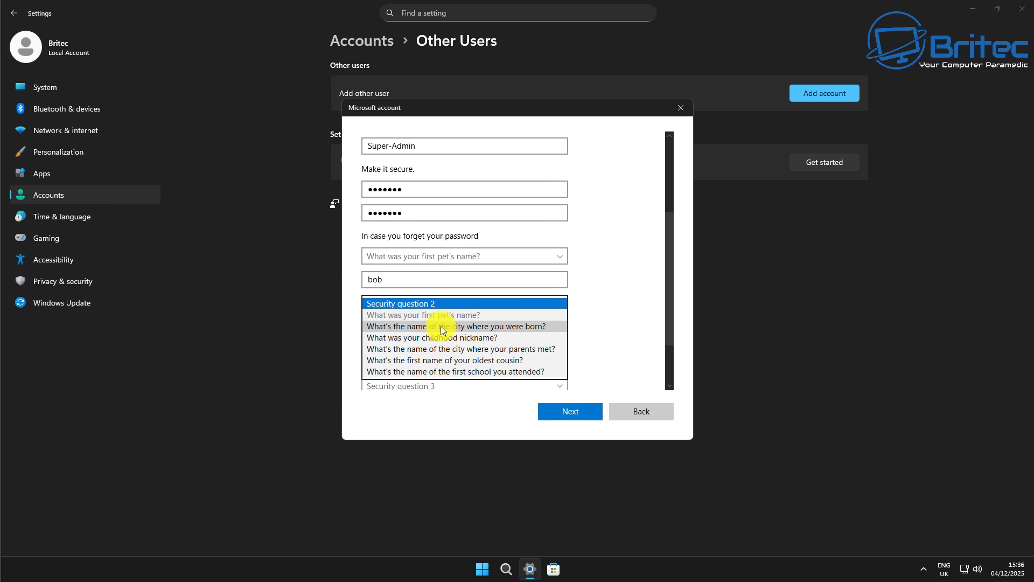
left_click(443, 327)
left_click(401, 330)
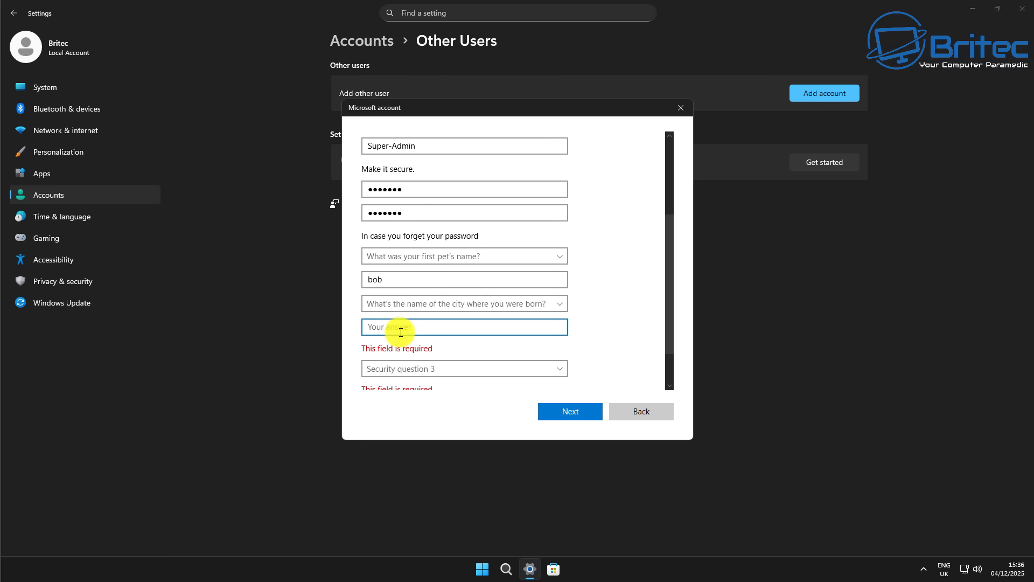
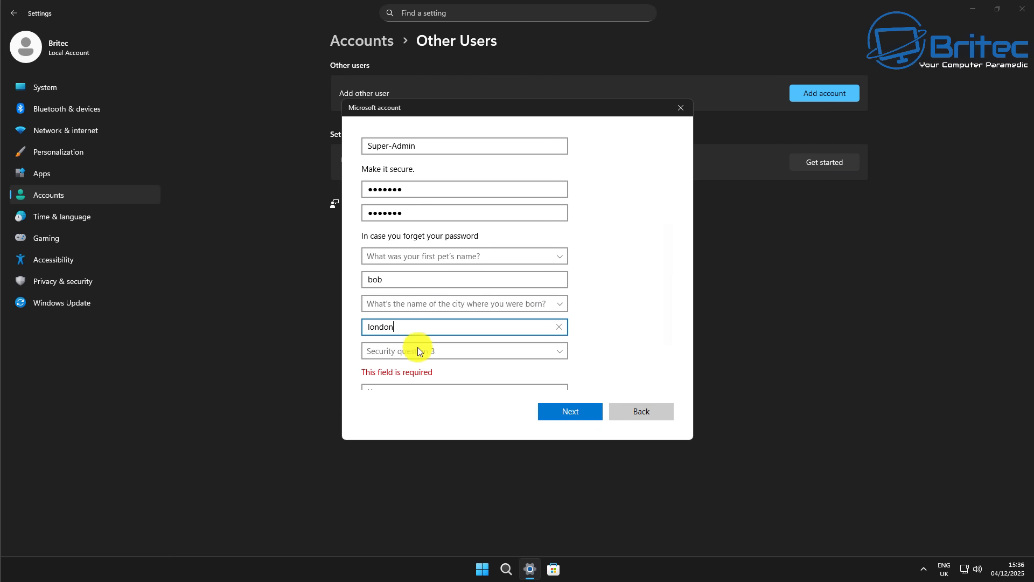
left_click(437, 354)
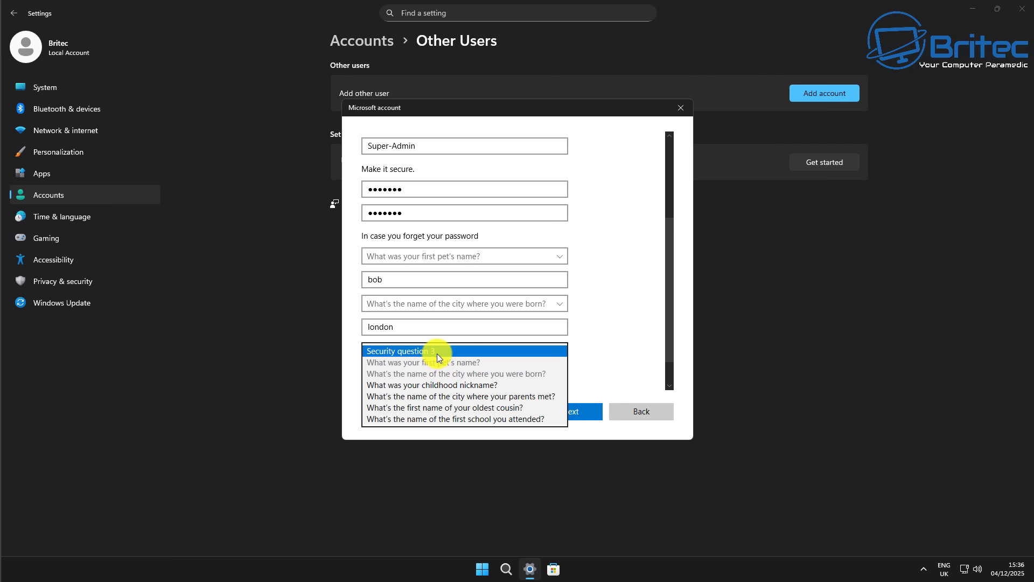
left_click(441, 386)
left_click(414, 373)
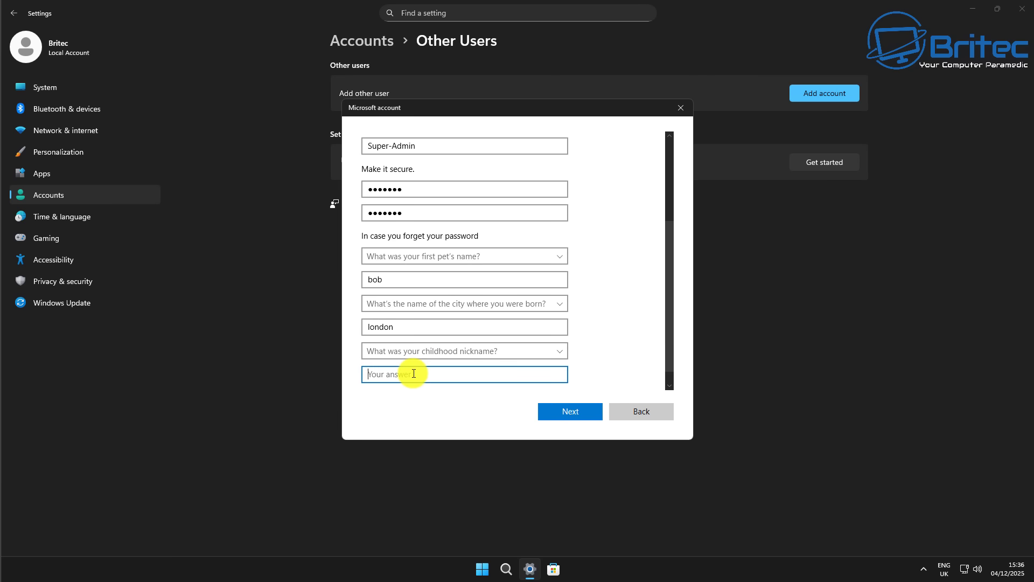
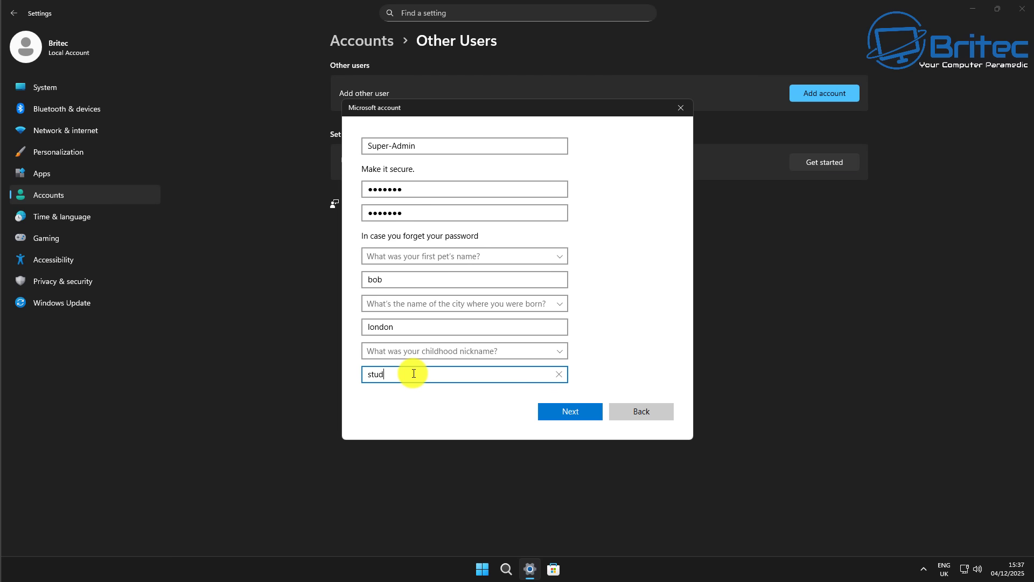
left_click(570, 412)
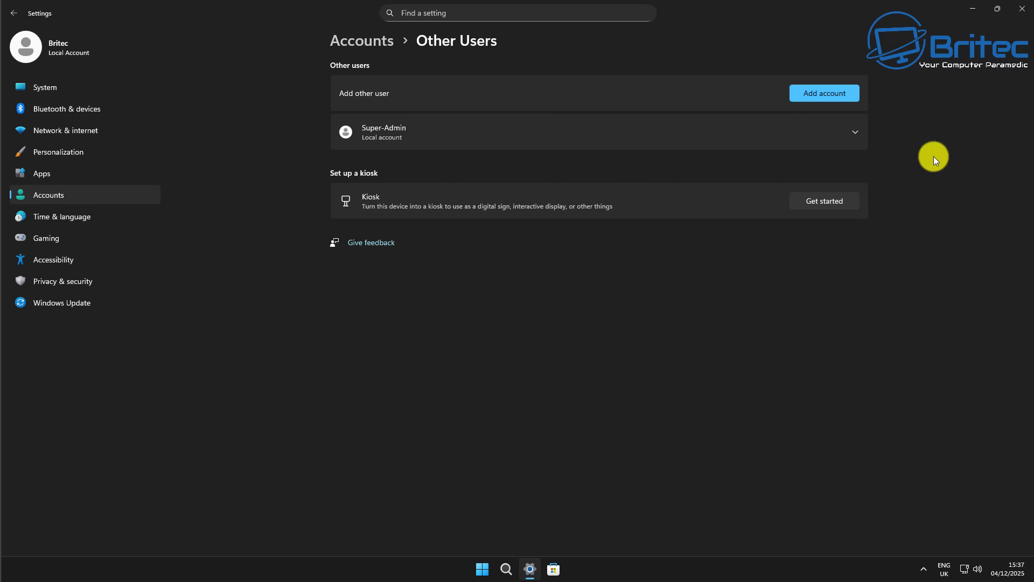
Close Settings and switch from Start to Super-Admin, signing in with its password
left_click(1021, 20)
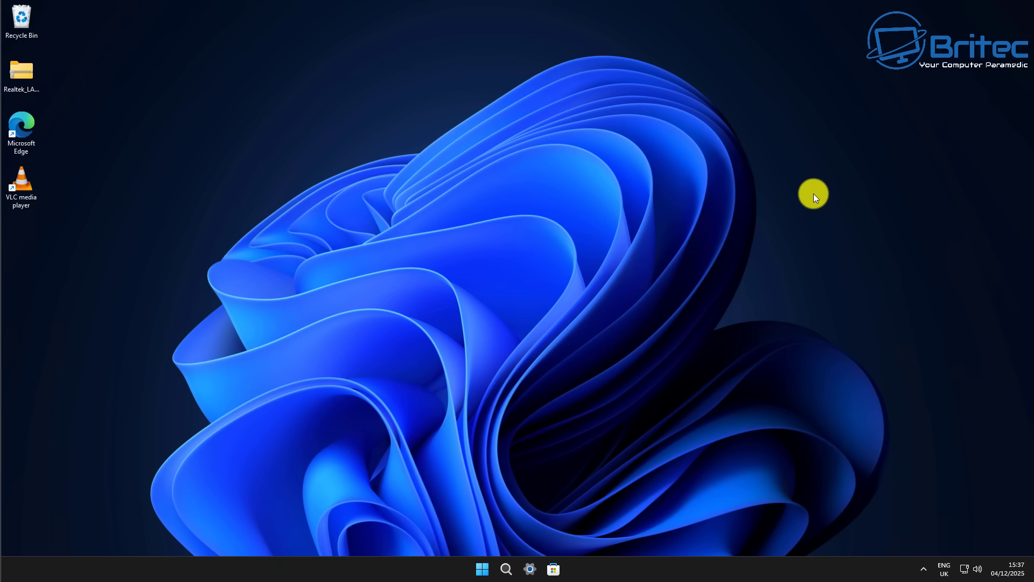
left_click(481, 568)
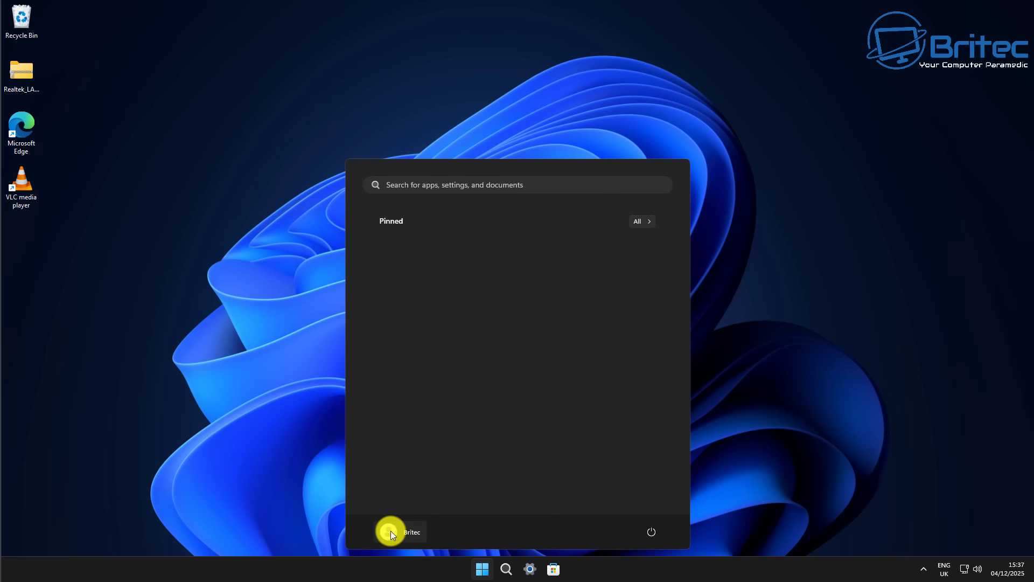
left_click(406, 533)
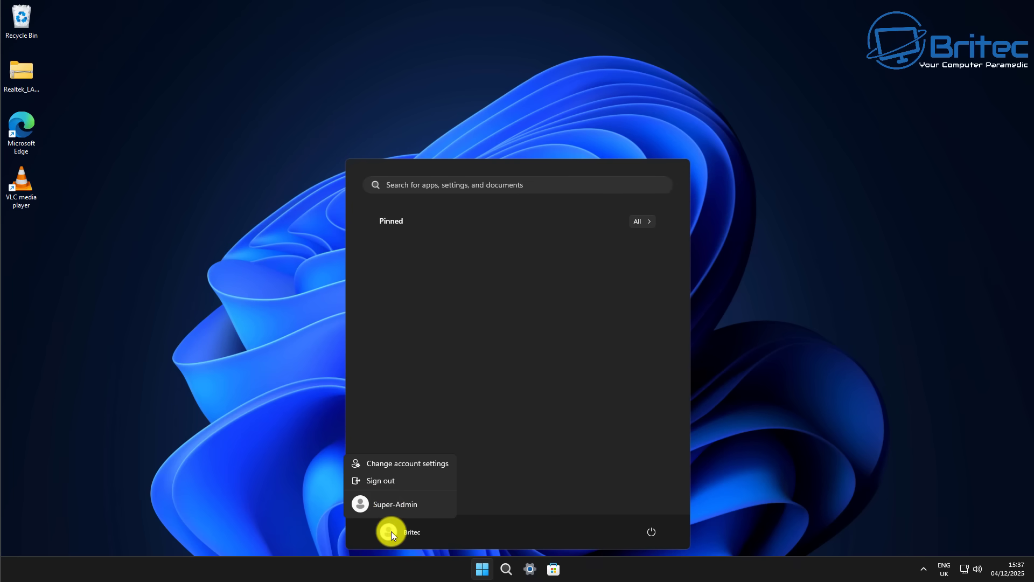
left_click(392, 504)
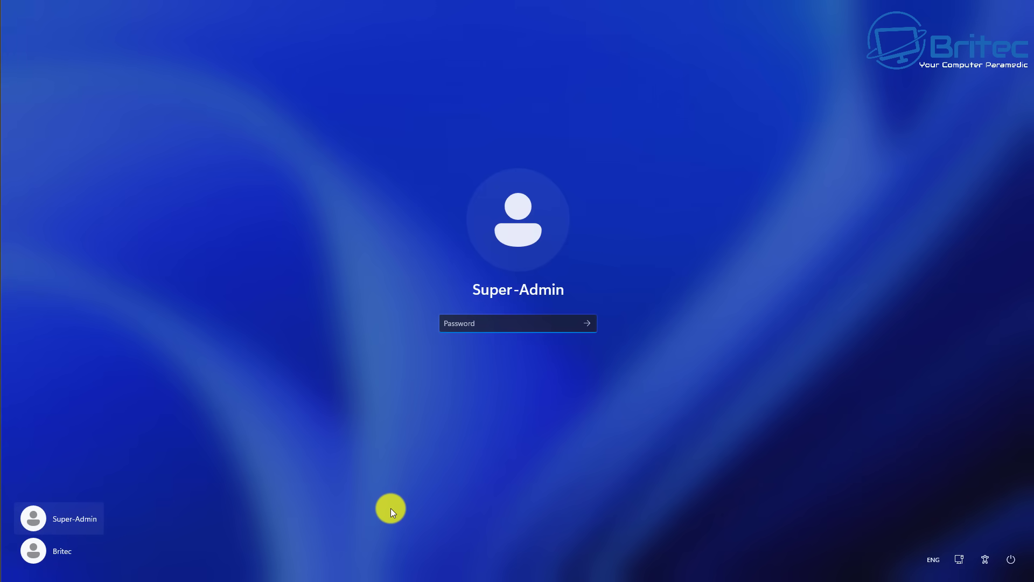
type("•••••••")
left_click(593, 324)
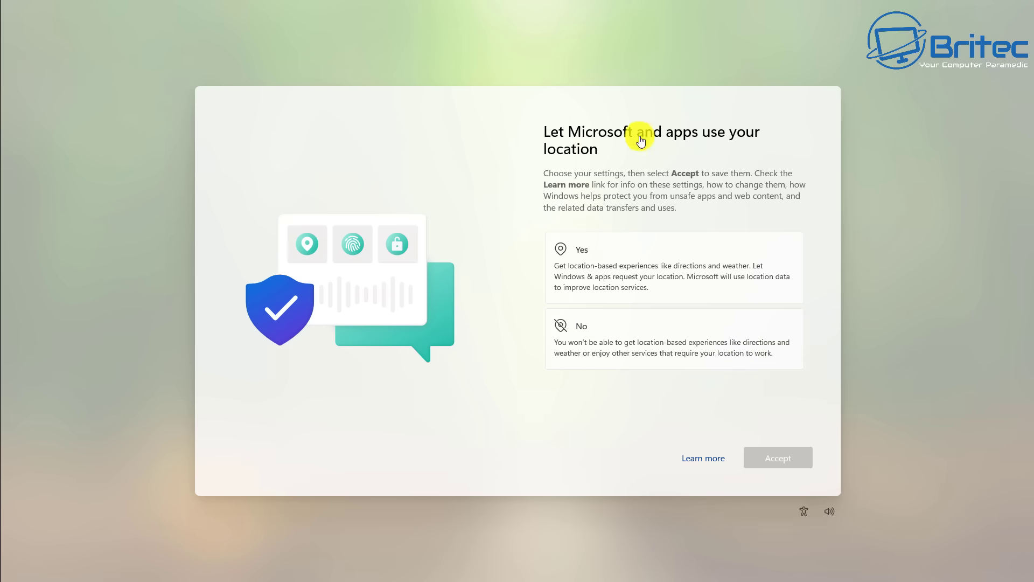
Answer No to location, inking and typing, and personalized offers to finish setup
left_click(642, 328)
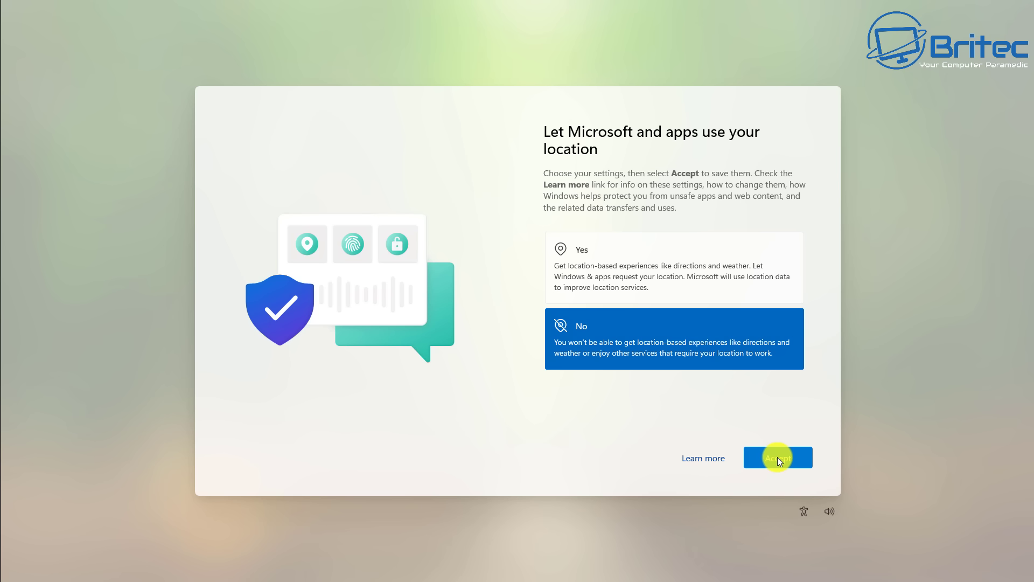
left_click(777, 456)
left_click(664, 337)
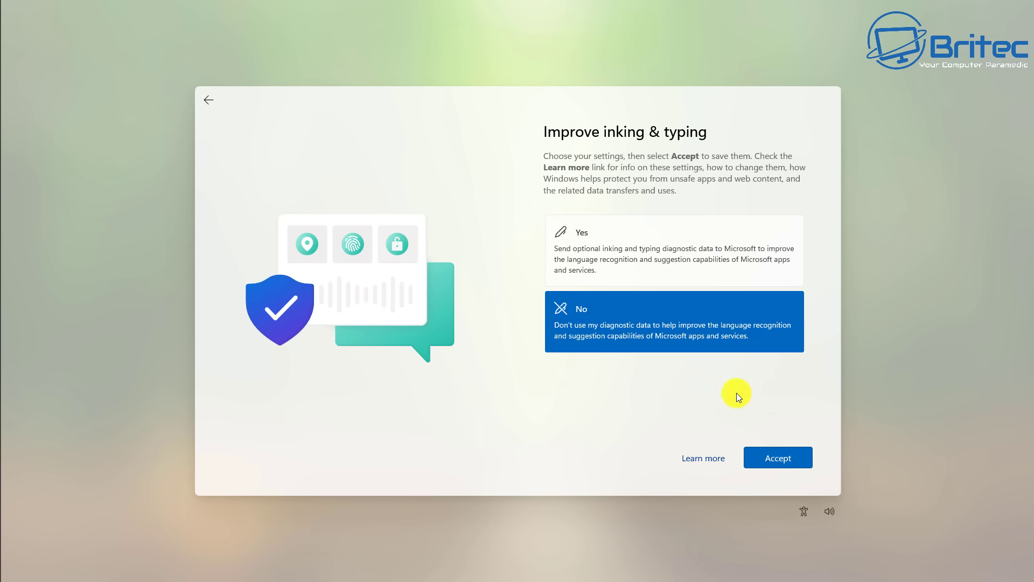
left_click(791, 457)
left_click(664, 350)
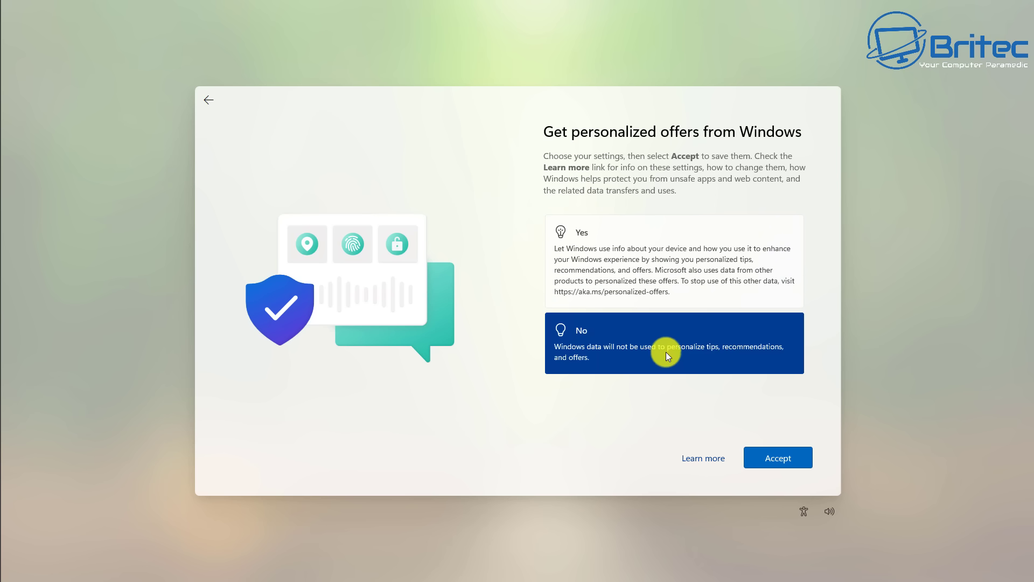
left_click(791, 459)
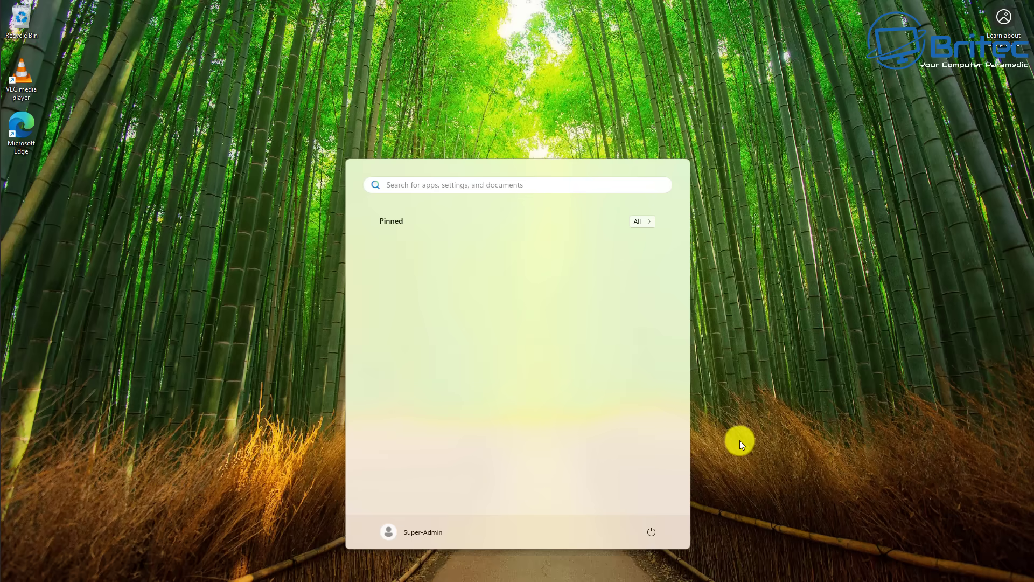
Launch Settings from the Start menu's All apps list
left_click(793, 352)
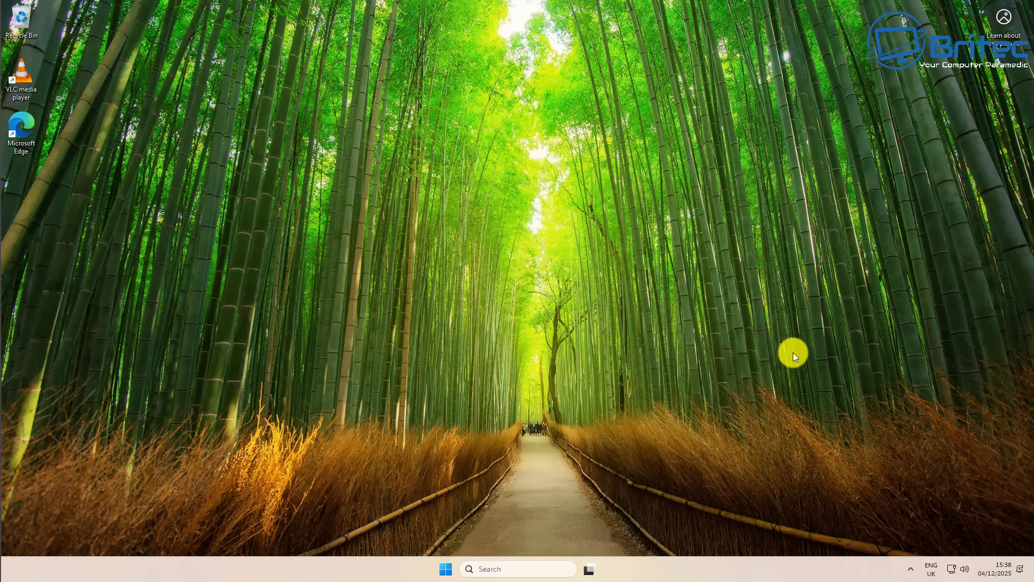
left_click(445, 569)
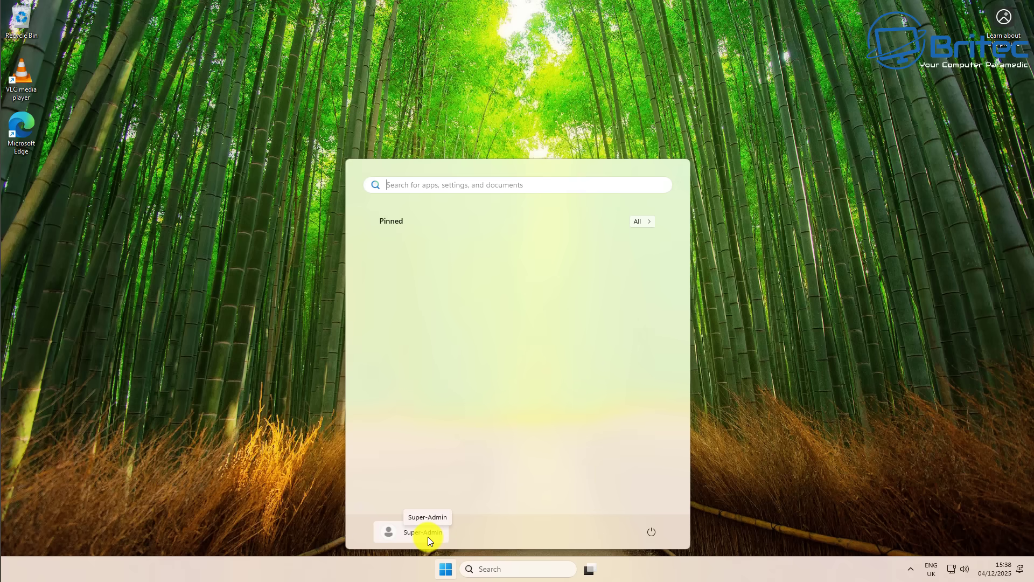
left_click(638, 222)
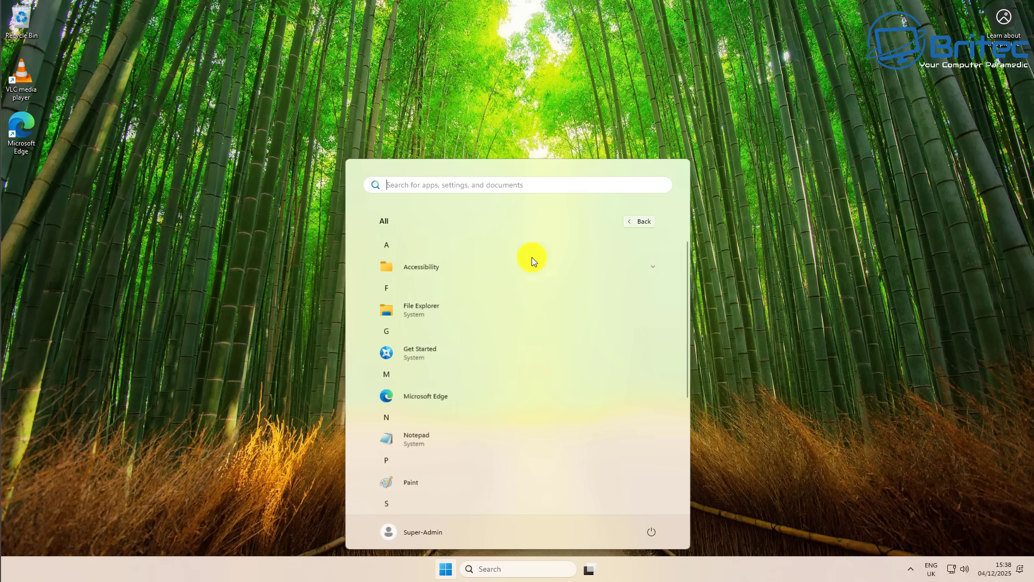
scroll(438, 424, "down", 4)
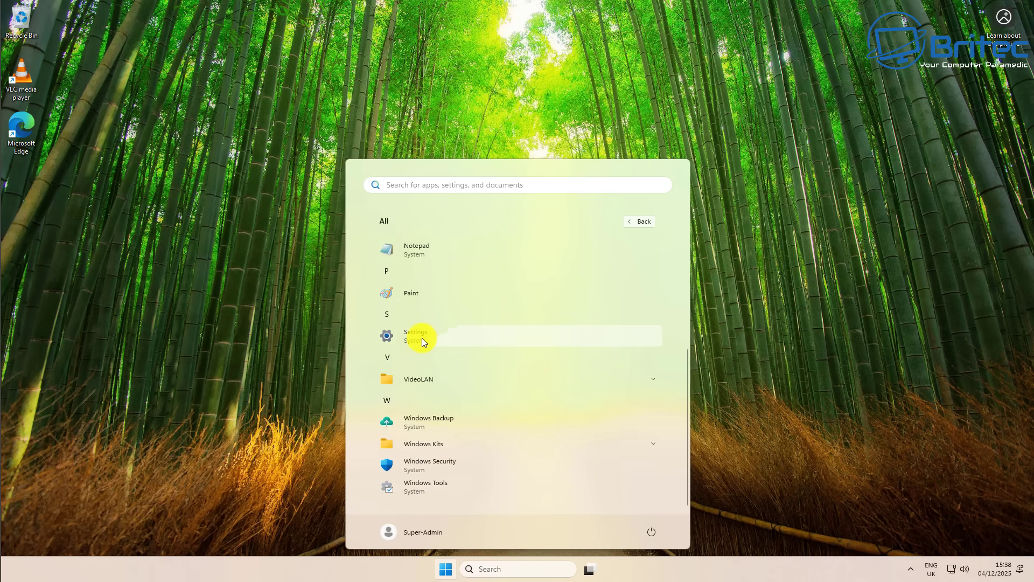
left_click(422, 338)
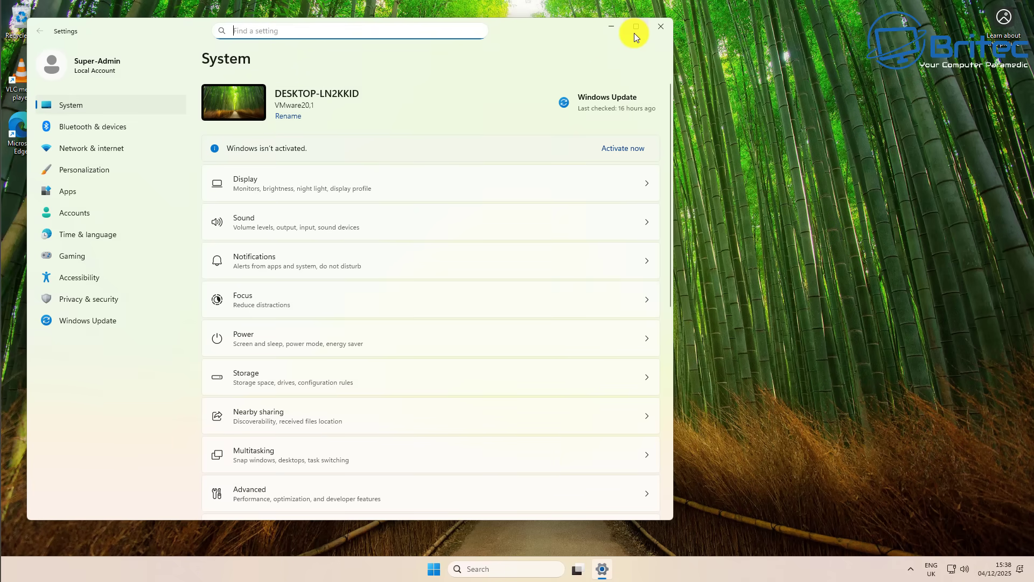
Maximize Settings, check Super-Admin's Accounts page, then close the window
left_click(634, 32)
left_click(44, 199)
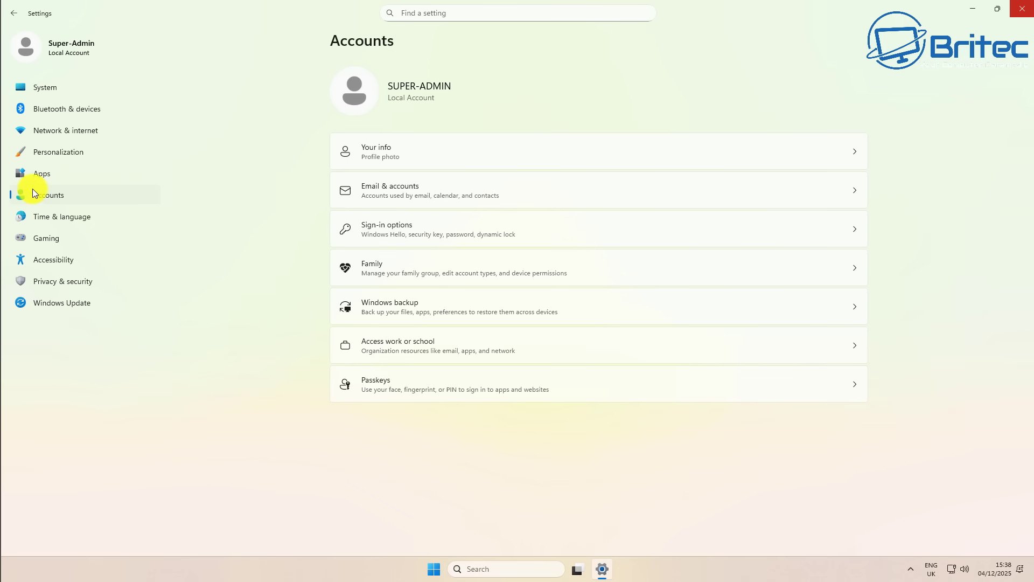
left_click(1020, 8)
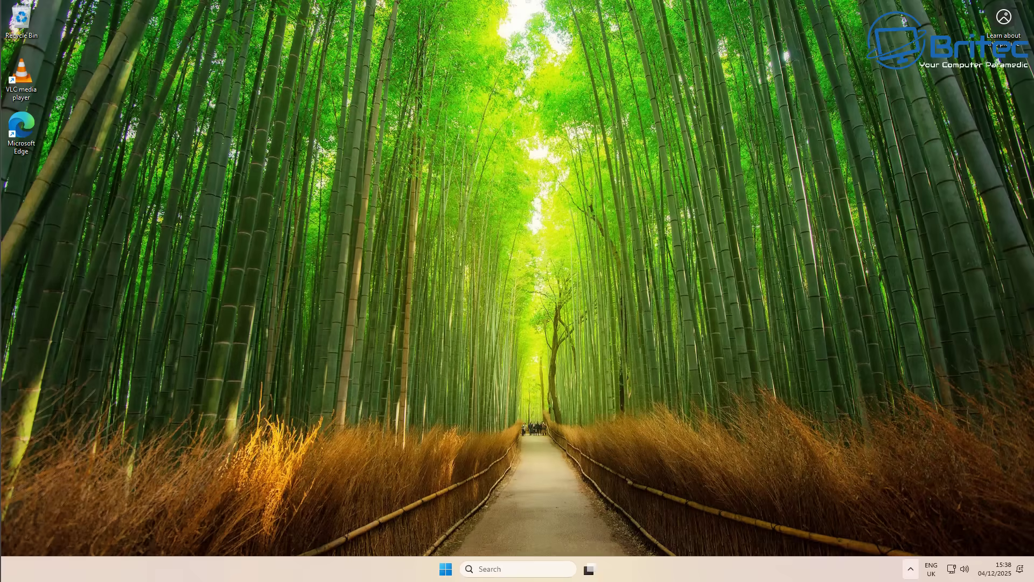
Run netplwiz from the Win+X Run box and approve the UAC prompt
right_click(445, 569)
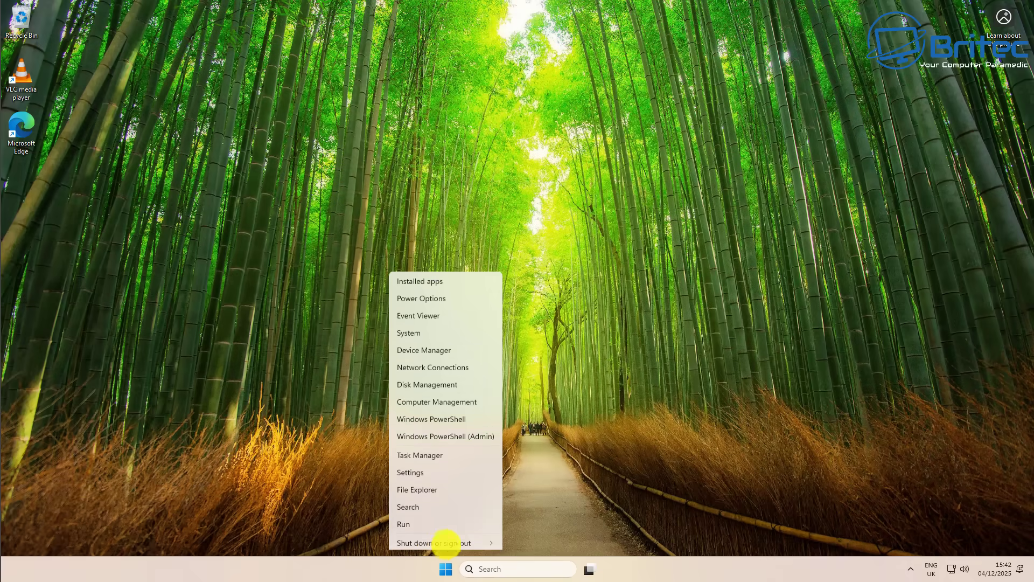
left_click(431, 497)
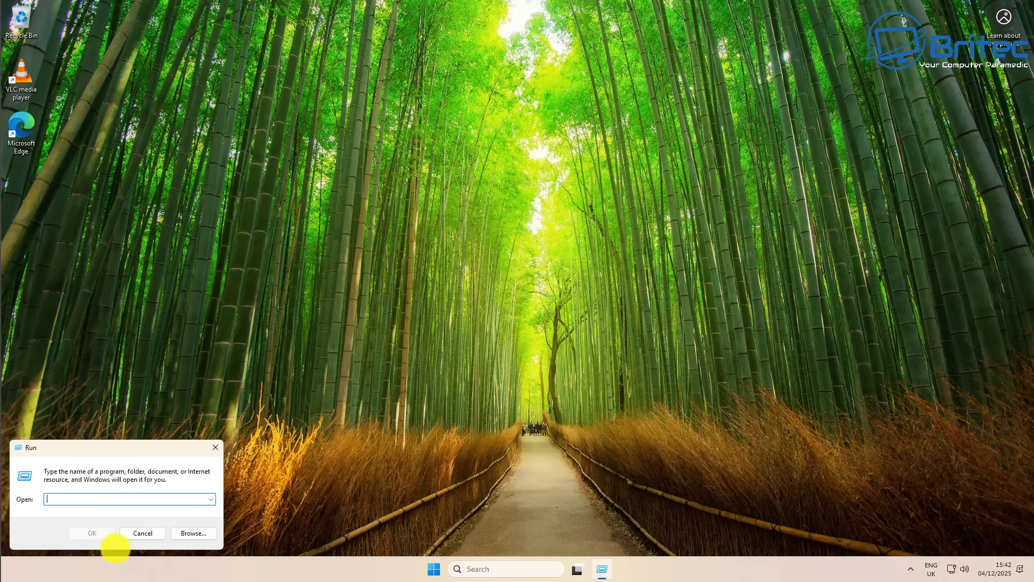
type("net")
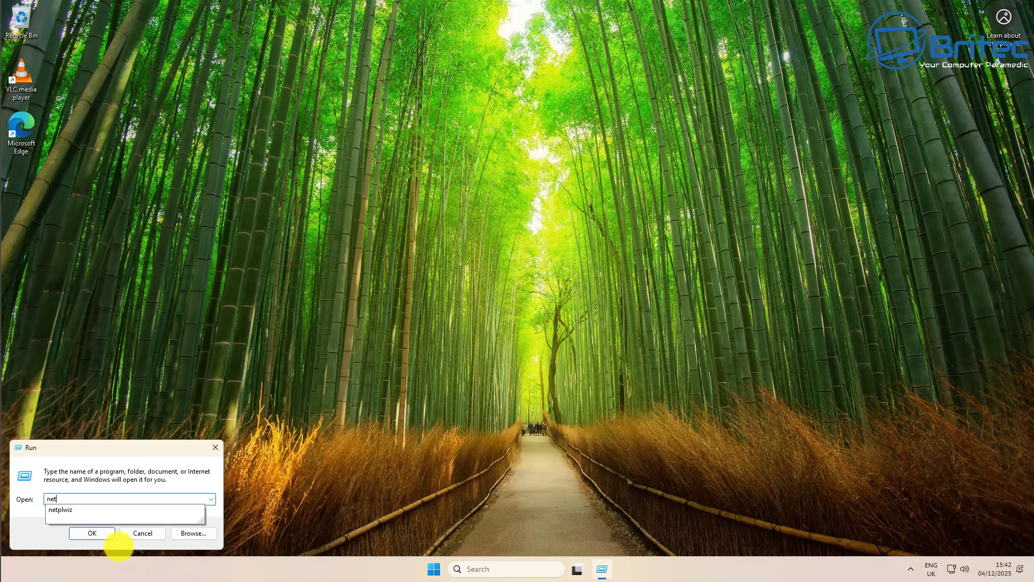
type("plwiz")
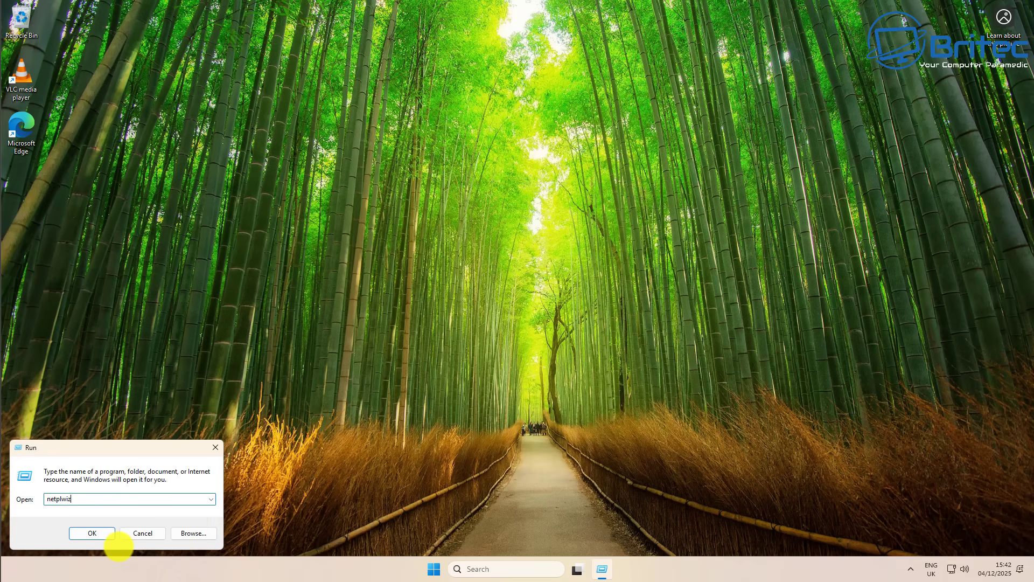
left_click(112, 536)
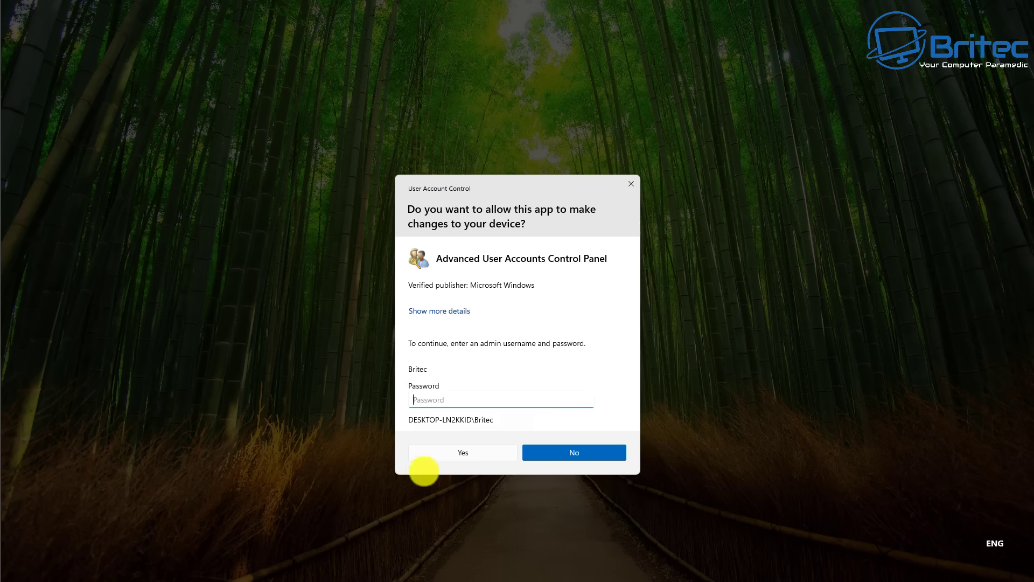
left_click(465, 454)
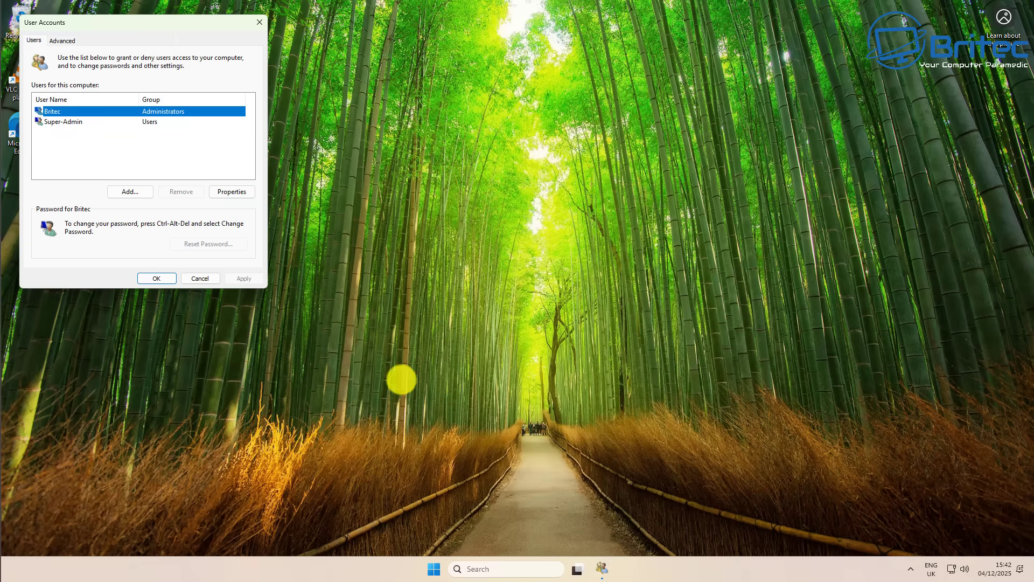
Change Super-Admin's group membership from Users to Administrator and apply the change
left_click_drag(163, 24, 539, 118)
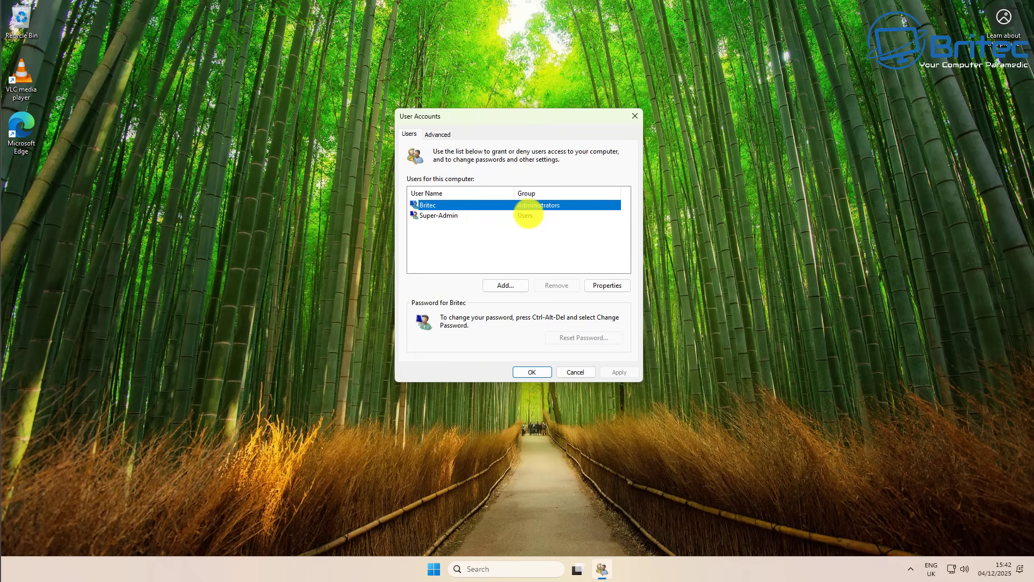
left_click(524, 216)
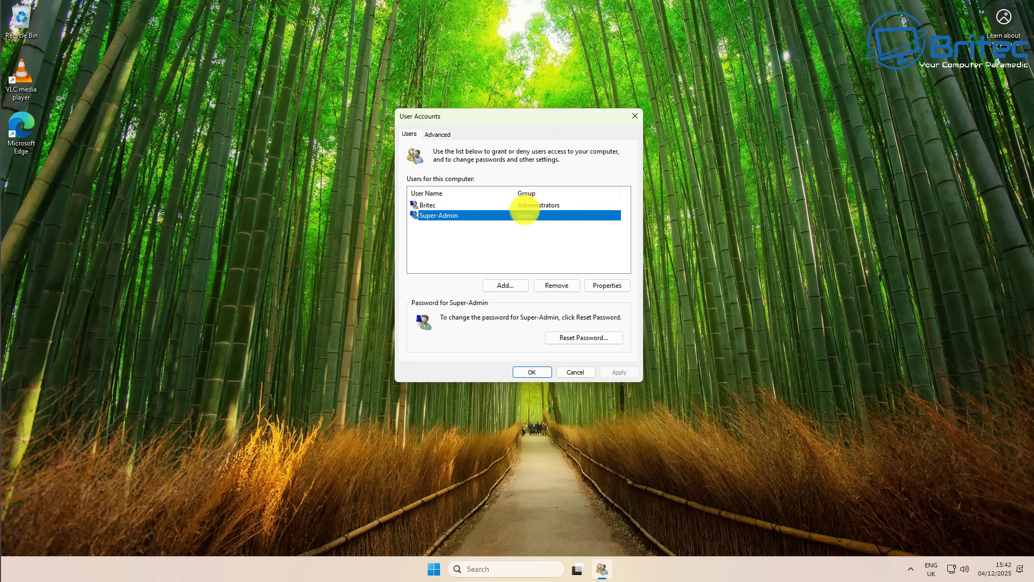
left_click(520, 207)
left_click(524, 216)
left_click(607, 285)
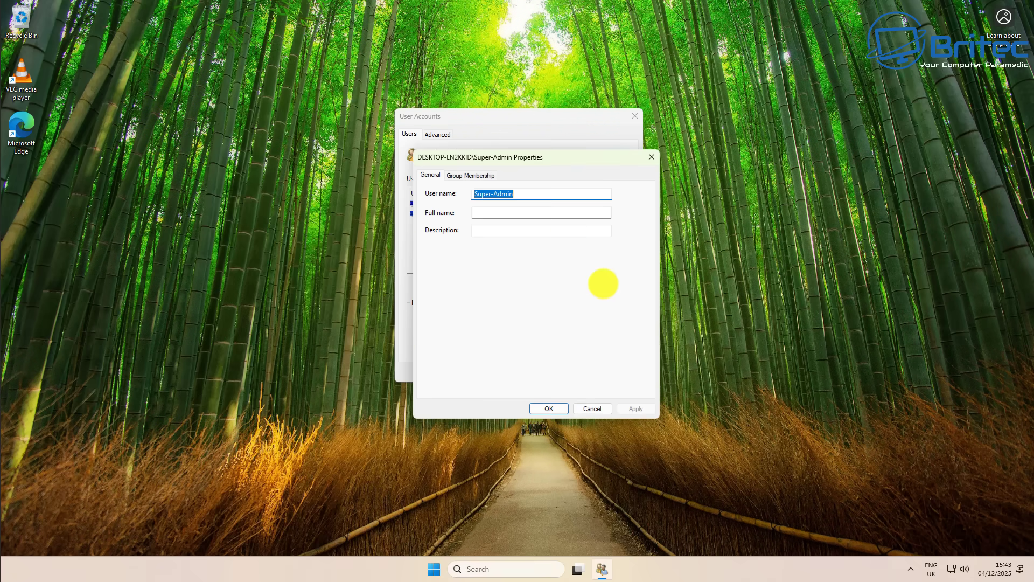
left_click_drag(528, 158, 525, 137)
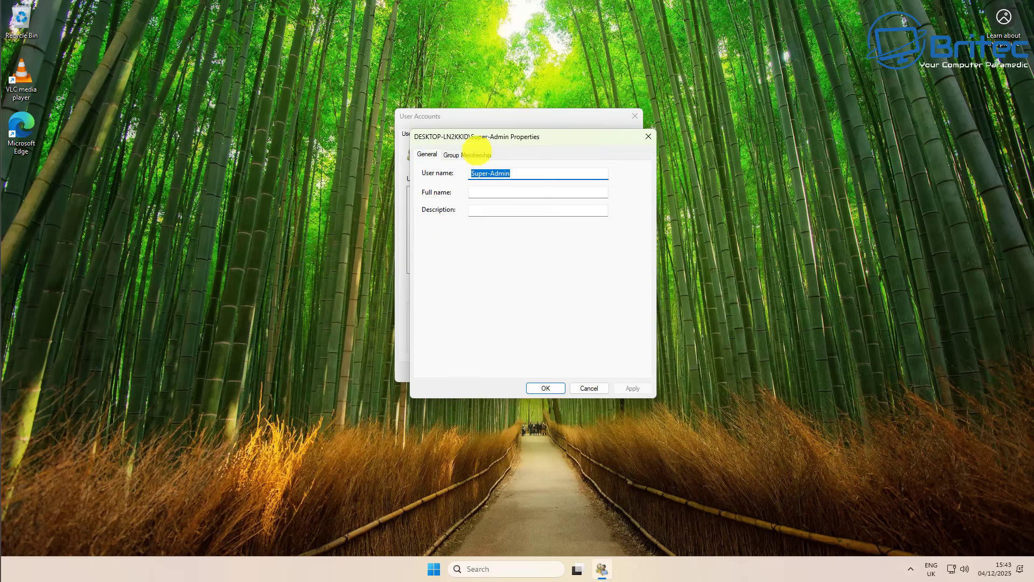
left_click(452, 154)
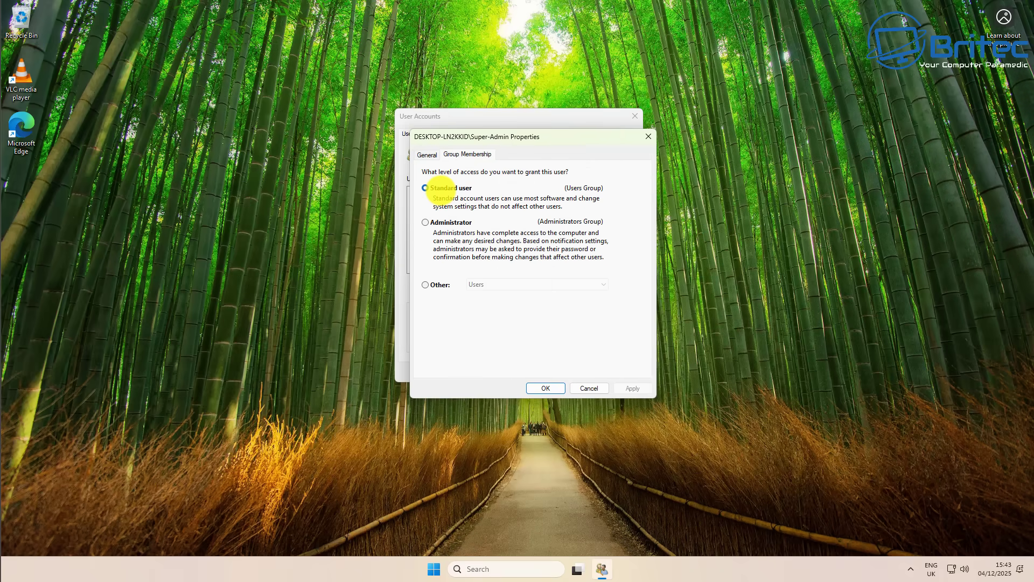
left_click(426, 222)
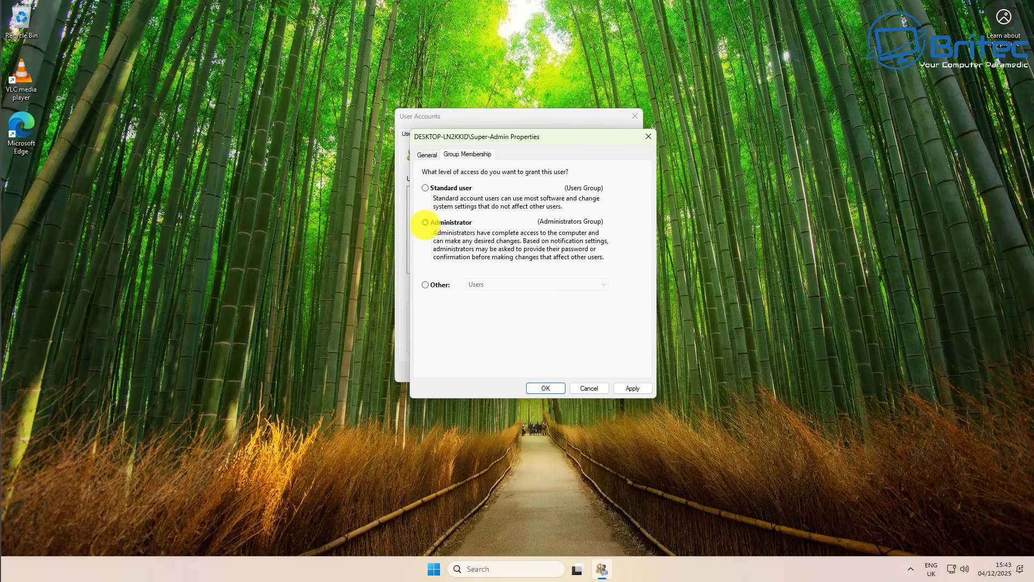
left_click_drag(508, 133, 491, 120)
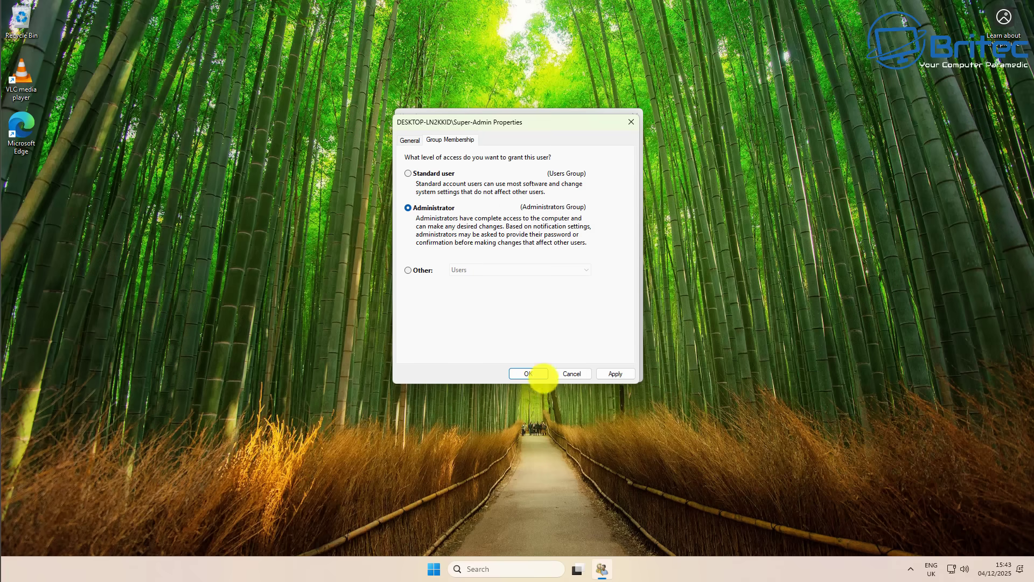
left_click(617, 373)
left_click(528, 374)
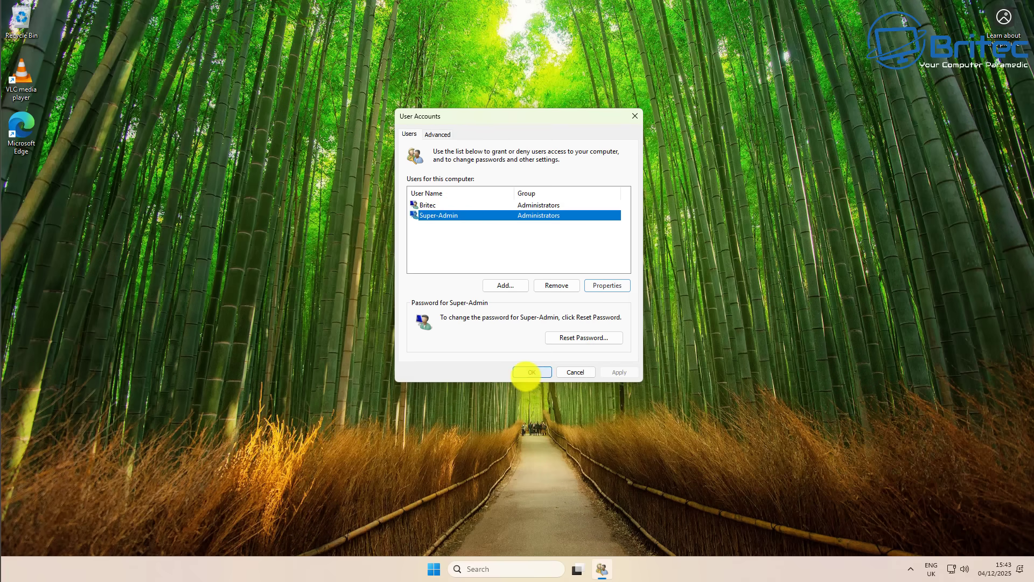
Set the Britec account's group membership to Standard user and apply it
left_click(425, 205)
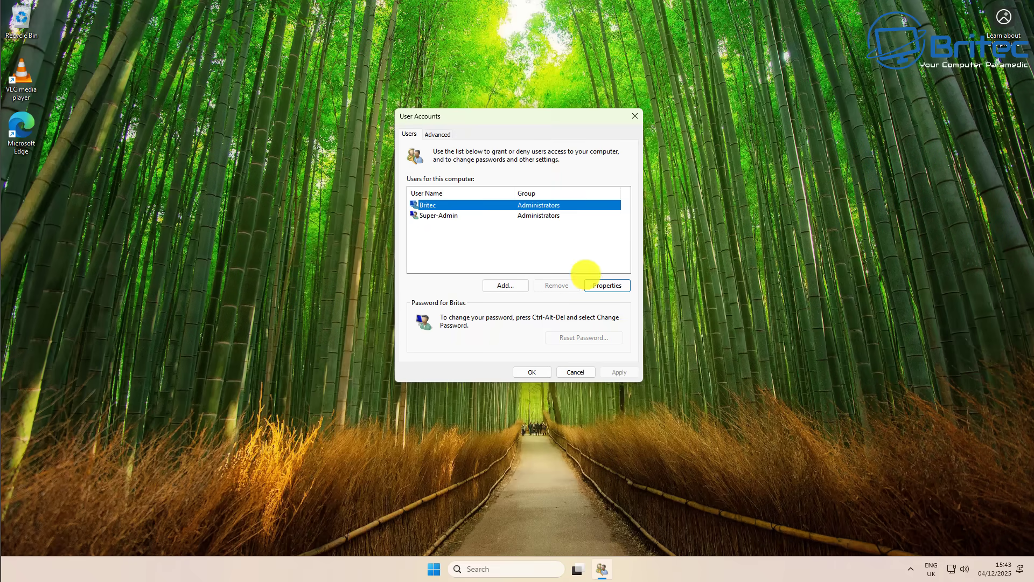
left_click(607, 284)
left_click_drag(515, 160, 498, 129)
left_click(454, 144)
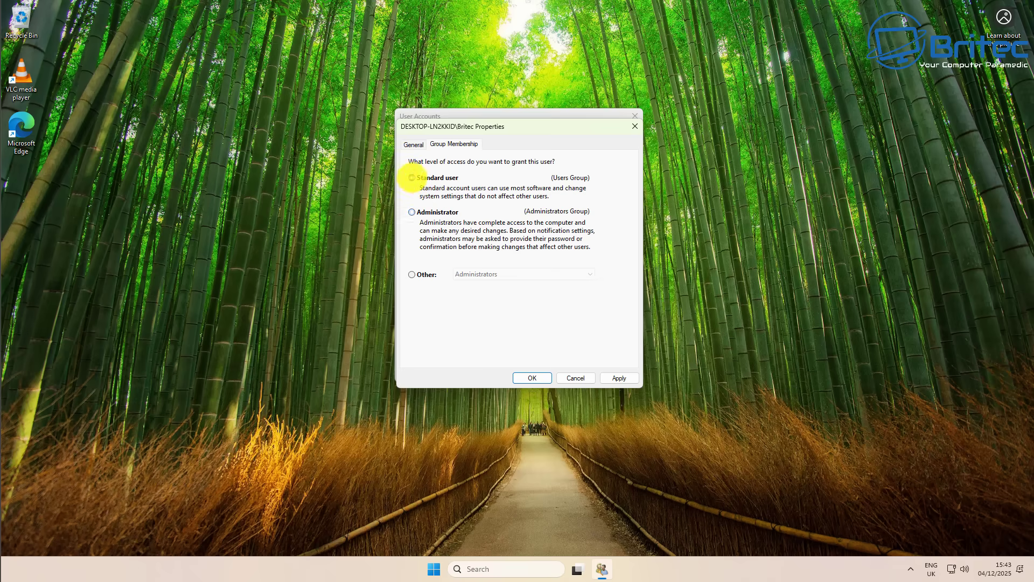
left_click(411, 178)
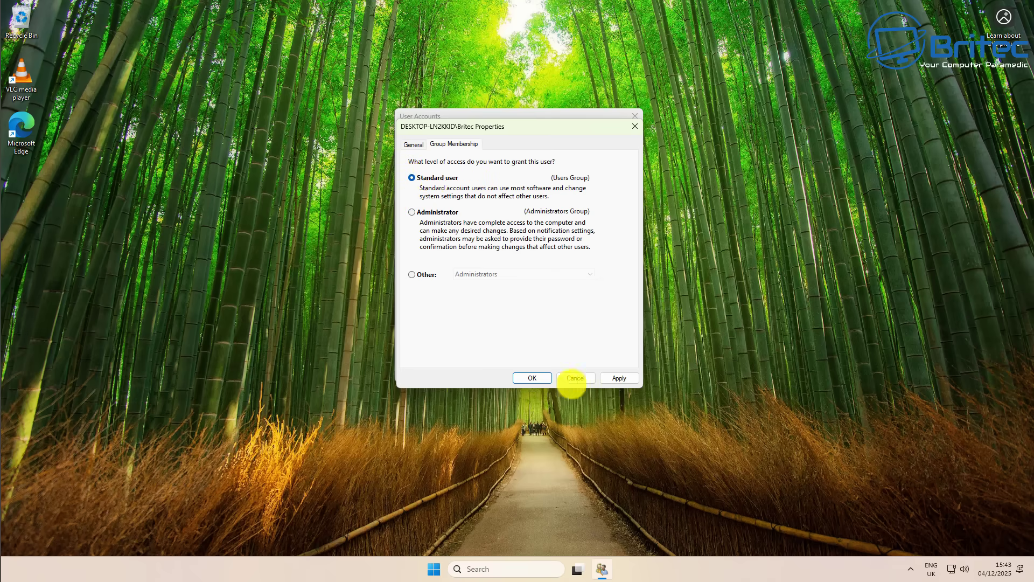
left_click(614, 377)
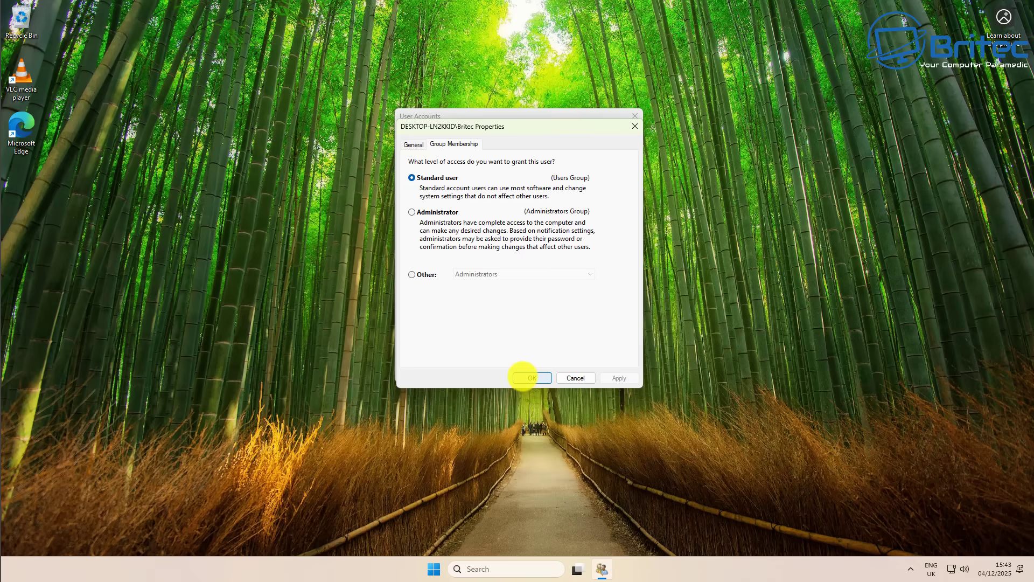
left_click(531, 378)
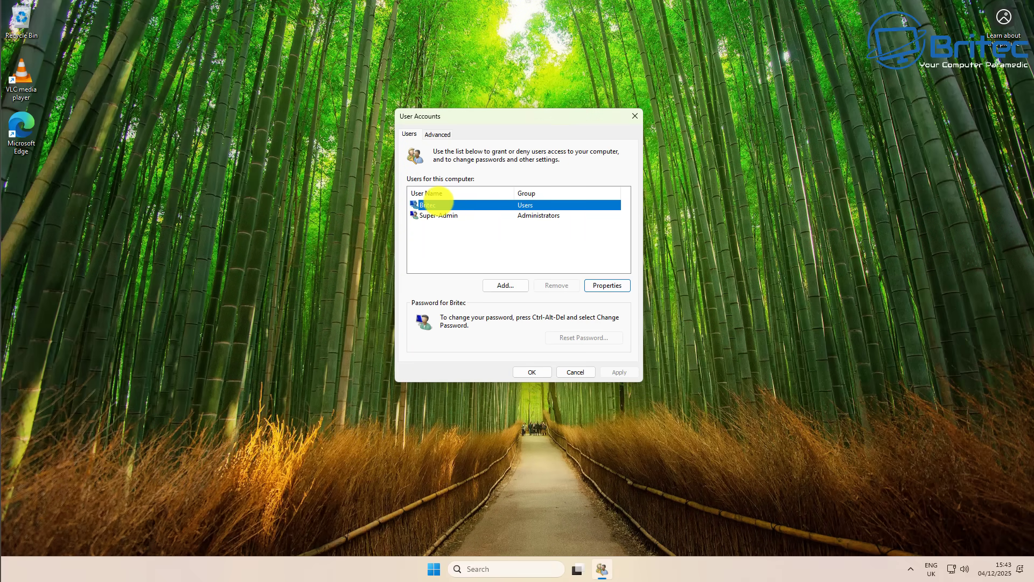
Reopen Britec's properties to confirm it is now a Standard user, then close them
double_click(438, 204)
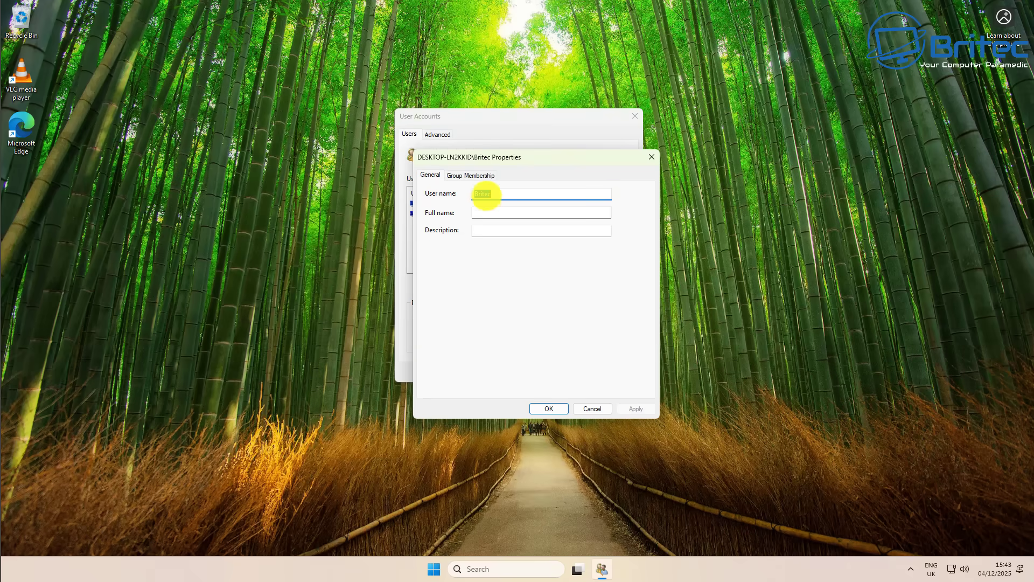
left_click_drag(518, 157, 502, 124)
left_click(457, 143)
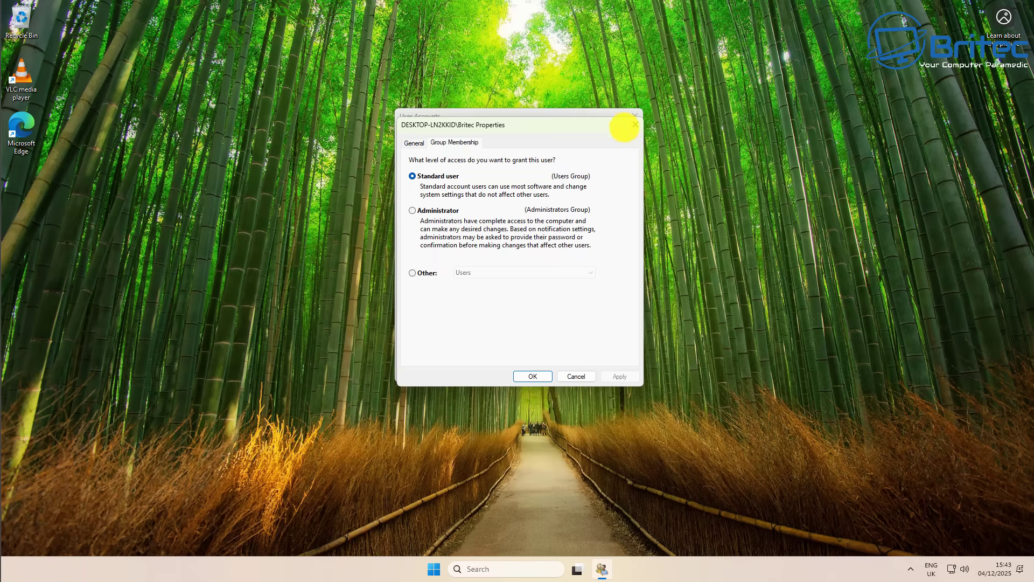
left_click(636, 124)
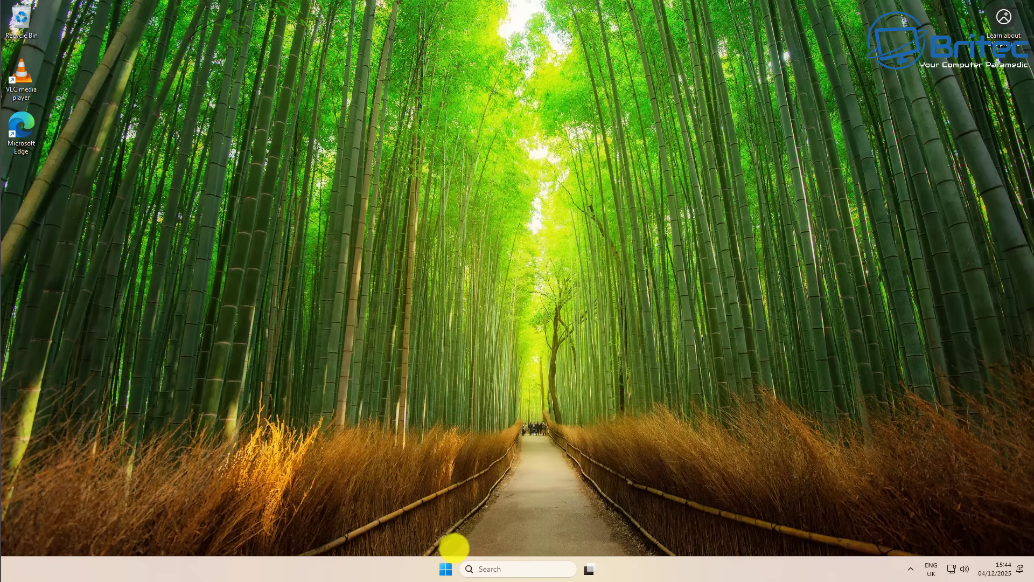
Search the Start menu for 'control panel' and launch Control Panel
left_click(445, 568)
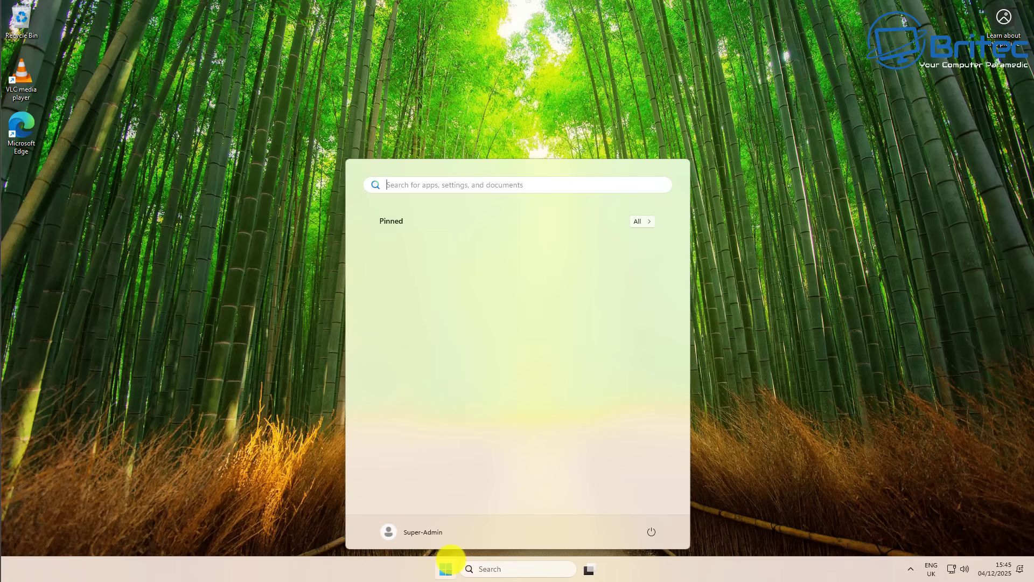
type("control panel")
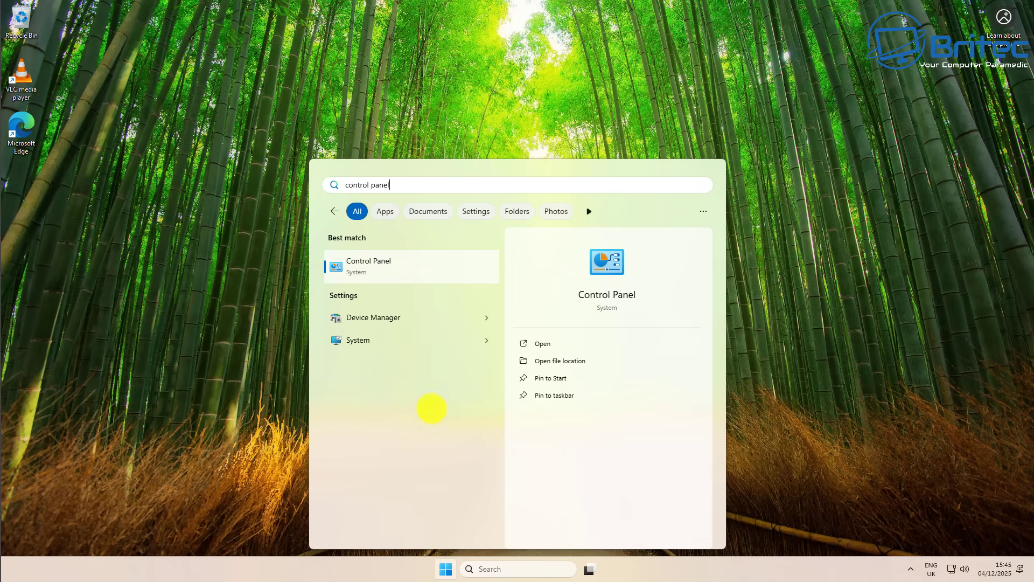
left_click(419, 263)
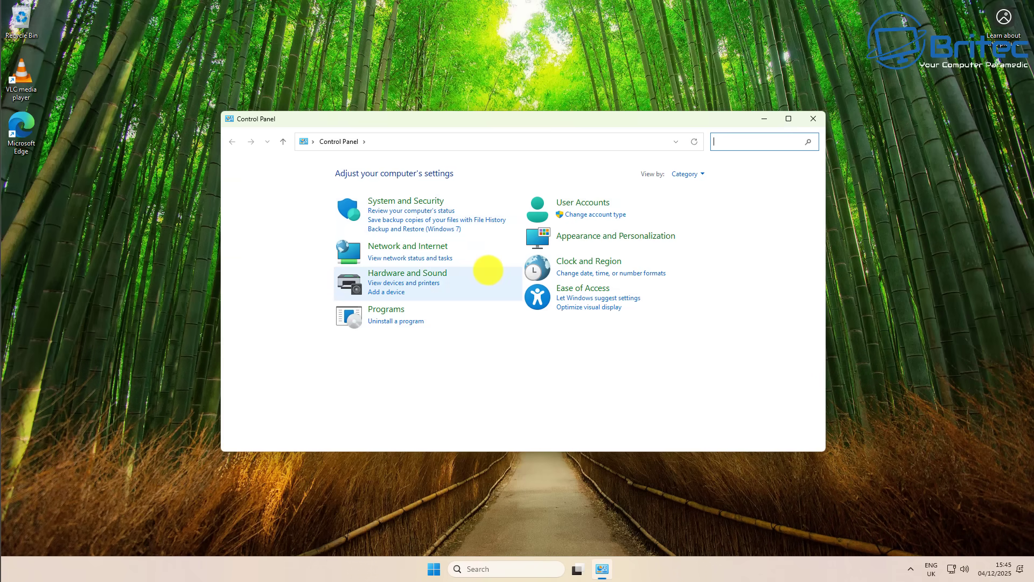
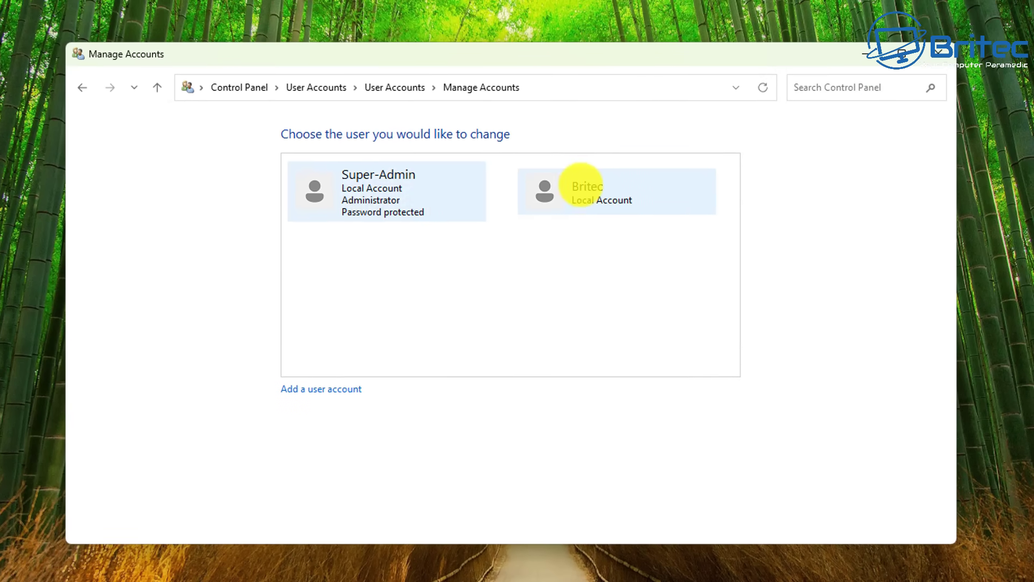
Create and confirm a Britec account password with a hint, then close the account window
left_click(581, 185)
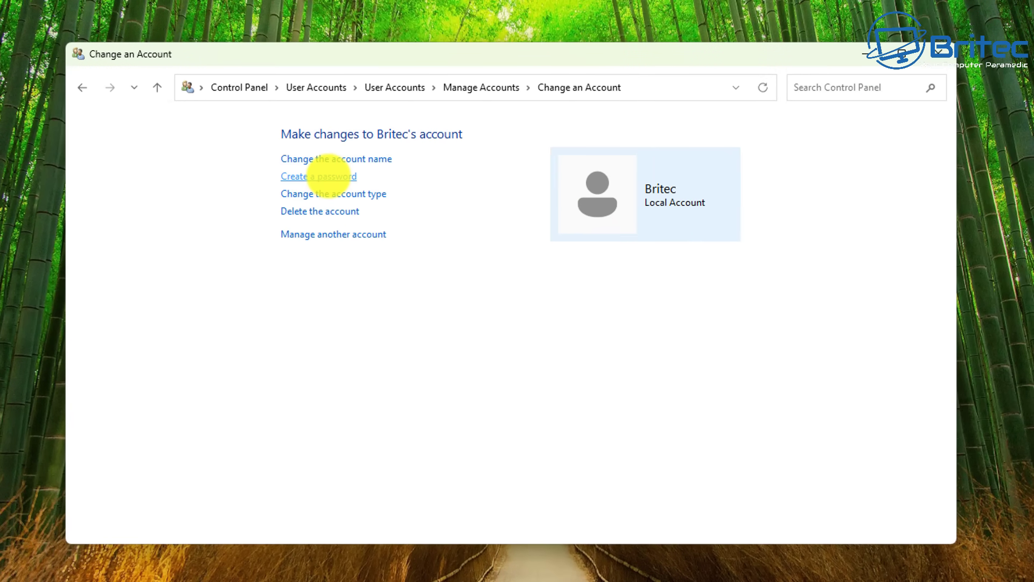
left_click(329, 176)
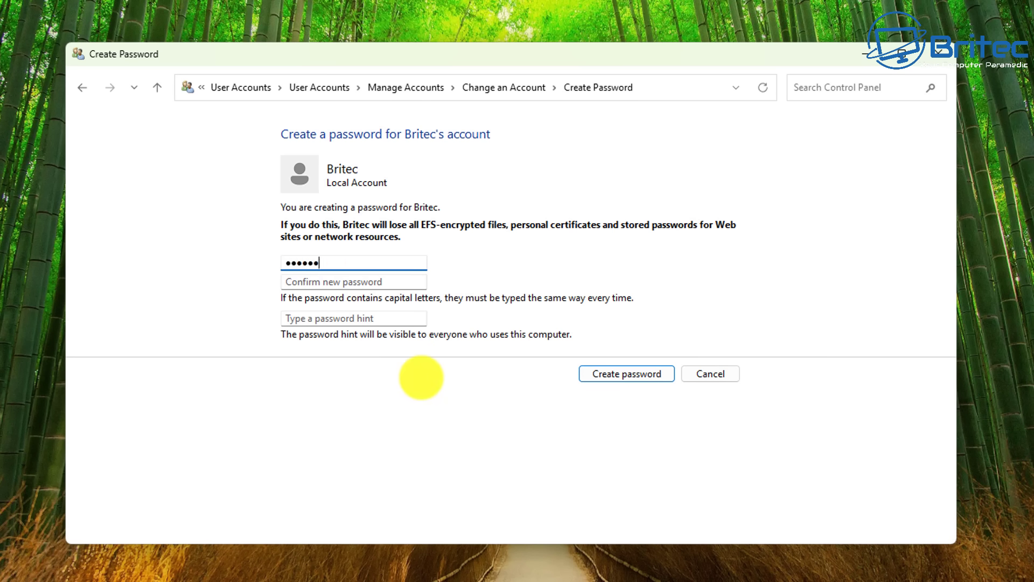
left_click(360, 282)
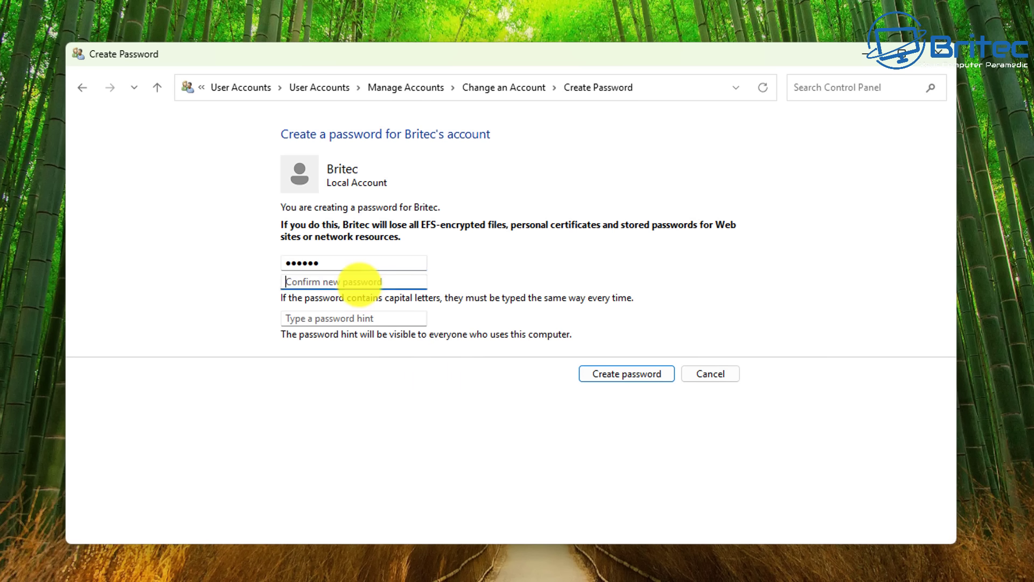
type("•")
left_click(302, 321)
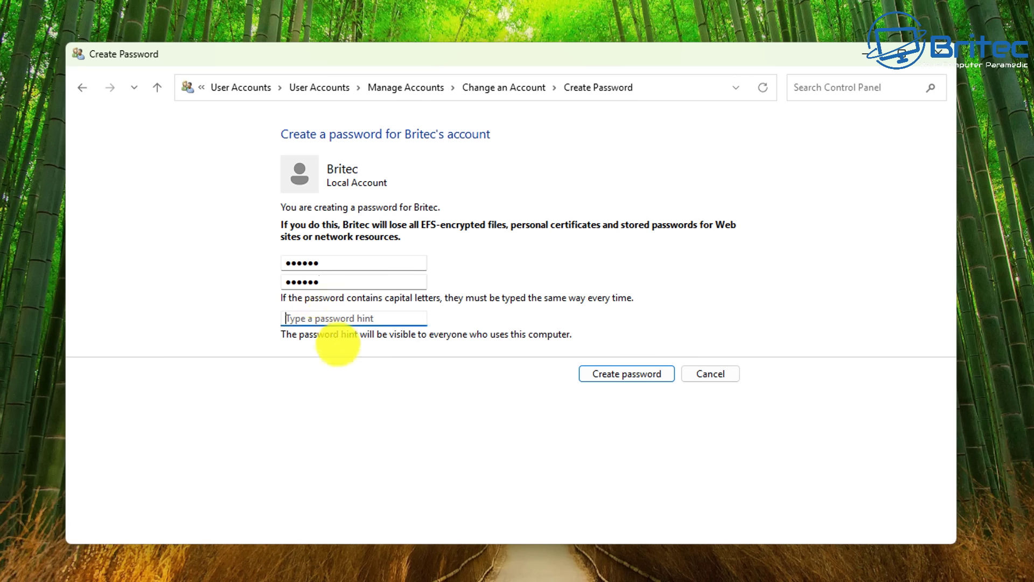
type("name")
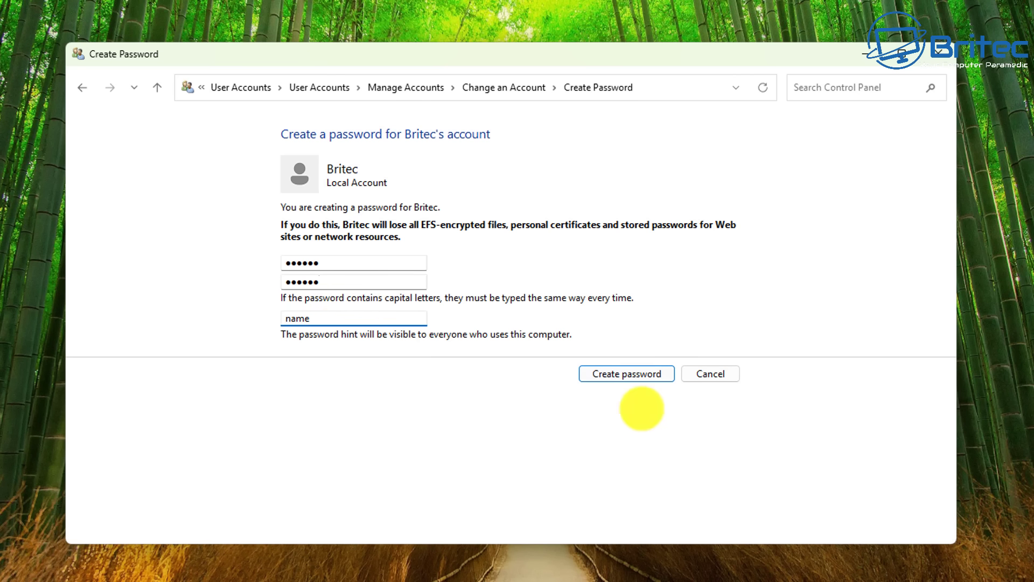
left_click(628, 374)
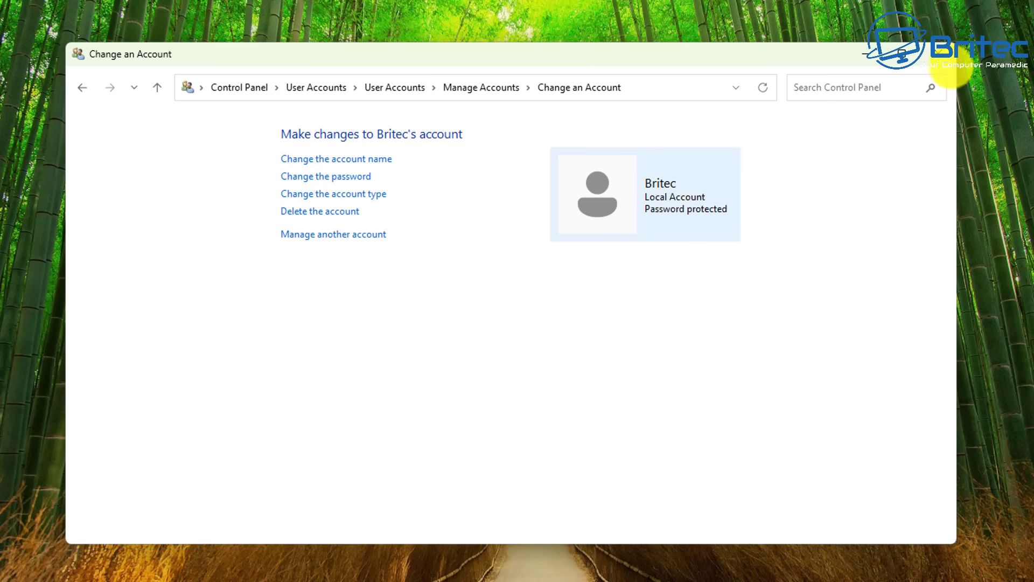
left_click(942, 53)
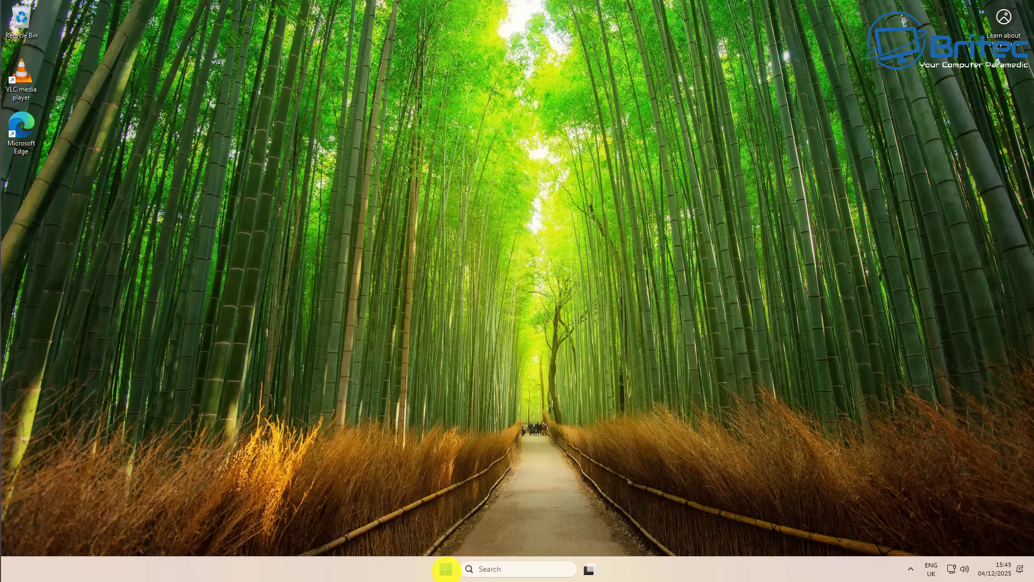
Switch the Windows session to the Britec account from the Start menu
left_click(446, 569)
left_click(394, 534)
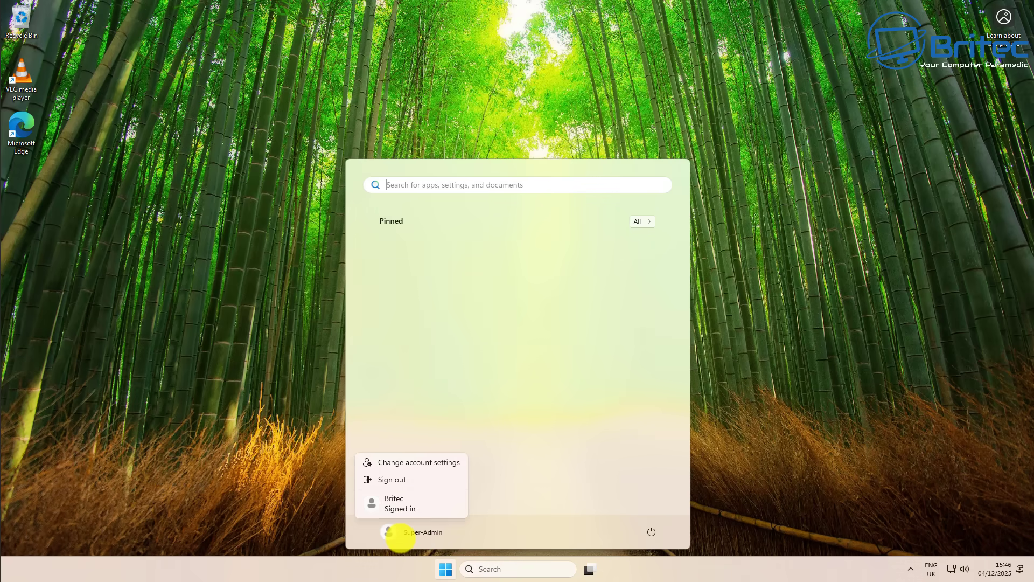
left_click(402, 504)
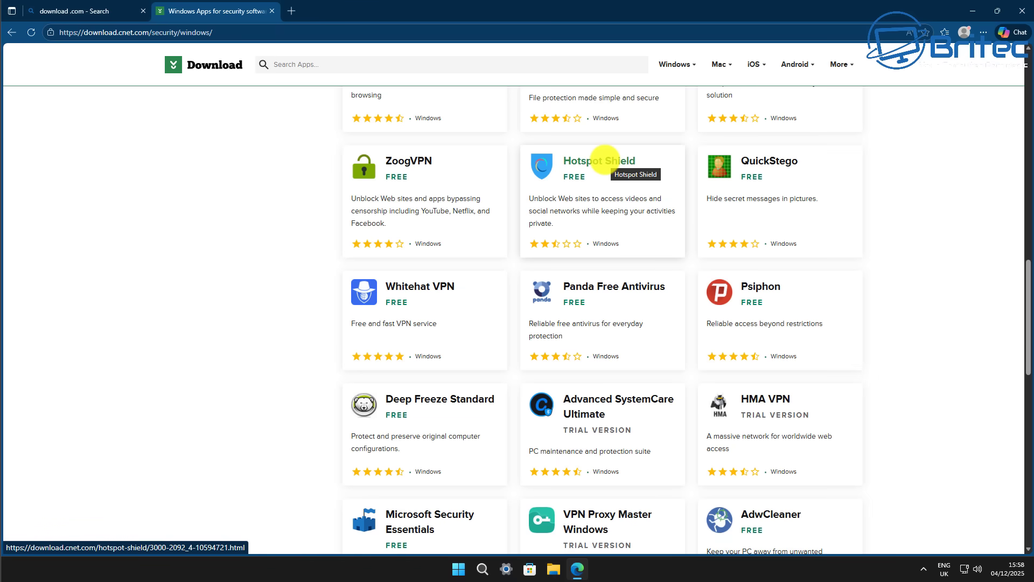
Download the Hotspot Shield installer from Download.com, skipping the Opera GX offer, and run HSS-773.exe
left_click(602, 160)
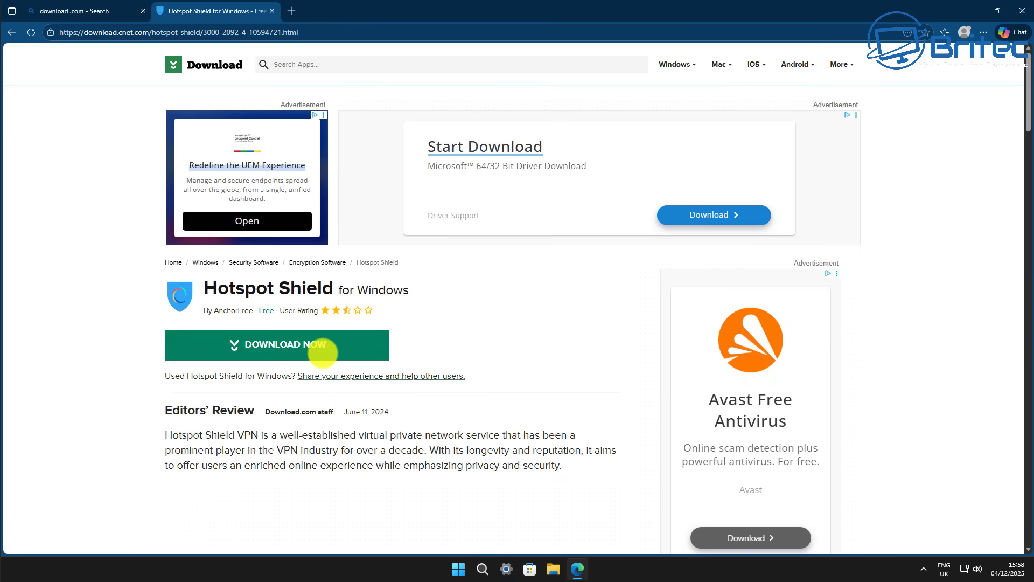
left_click(322, 345)
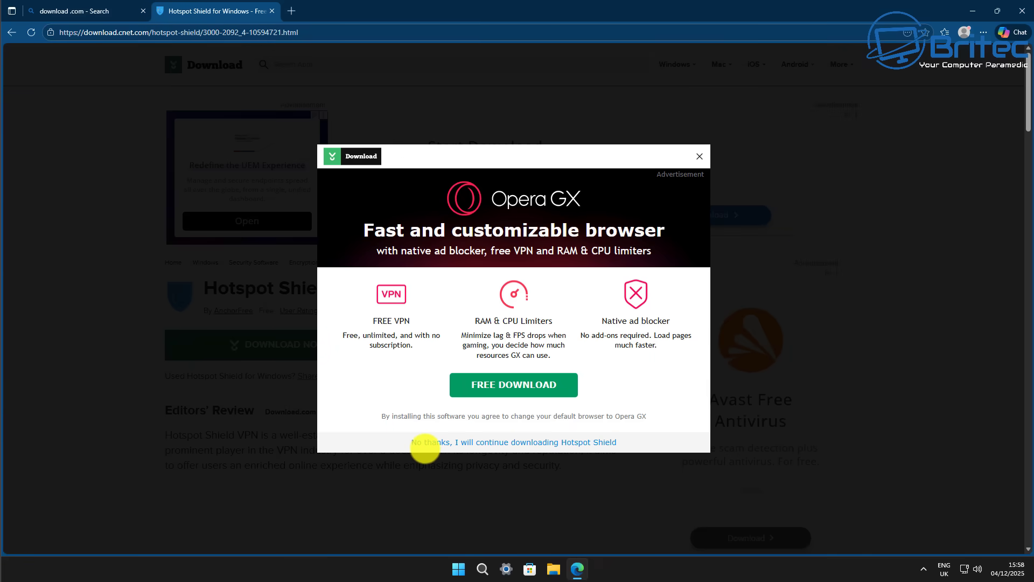
left_click(446, 441)
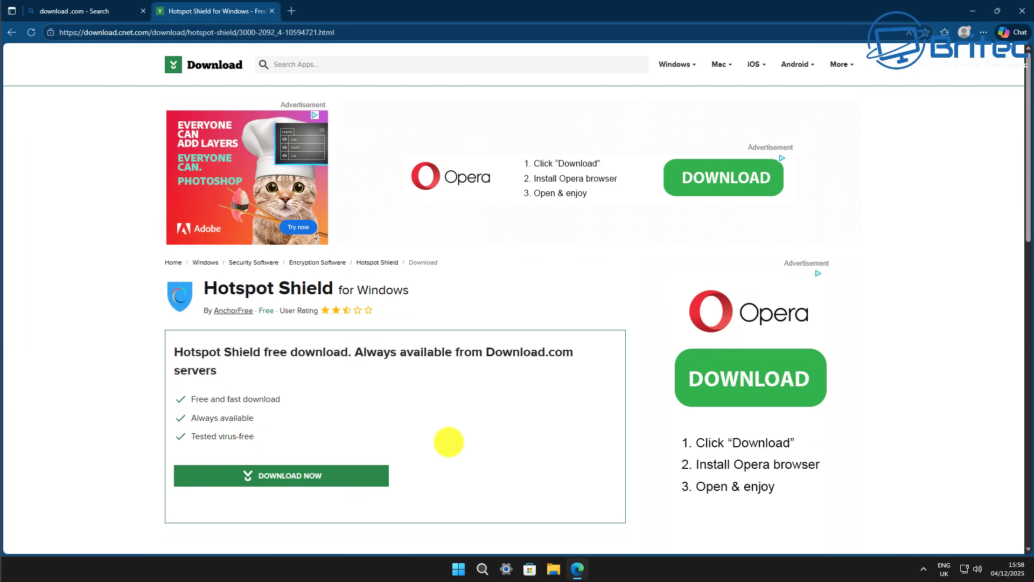
left_click(317, 474)
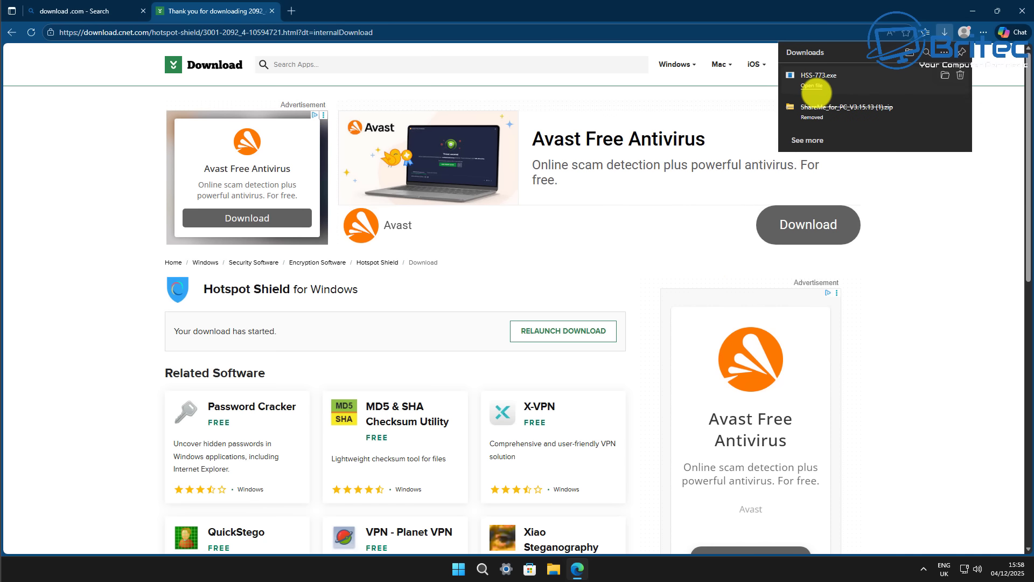
left_click(815, 79)
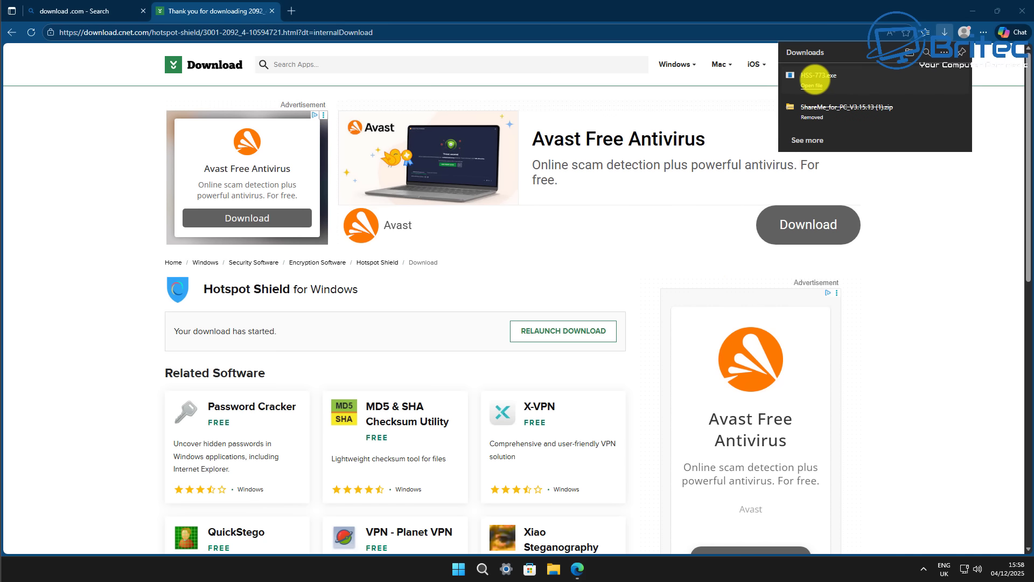
Start the Hotspot Shield 7.9.0 install, approve UAC without an admin password, then decline it
left_click(973, 11)
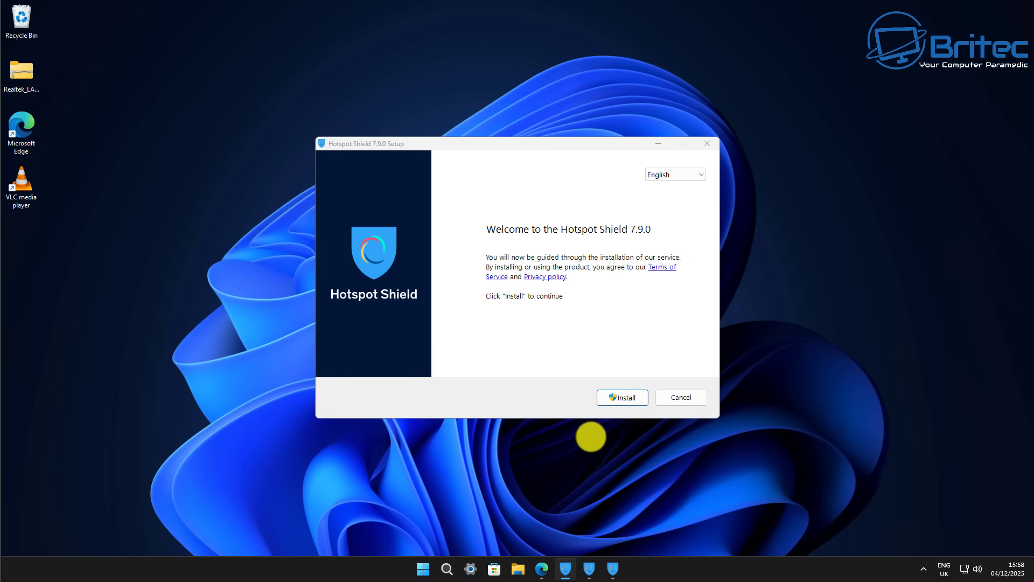
left_click(623, 399)
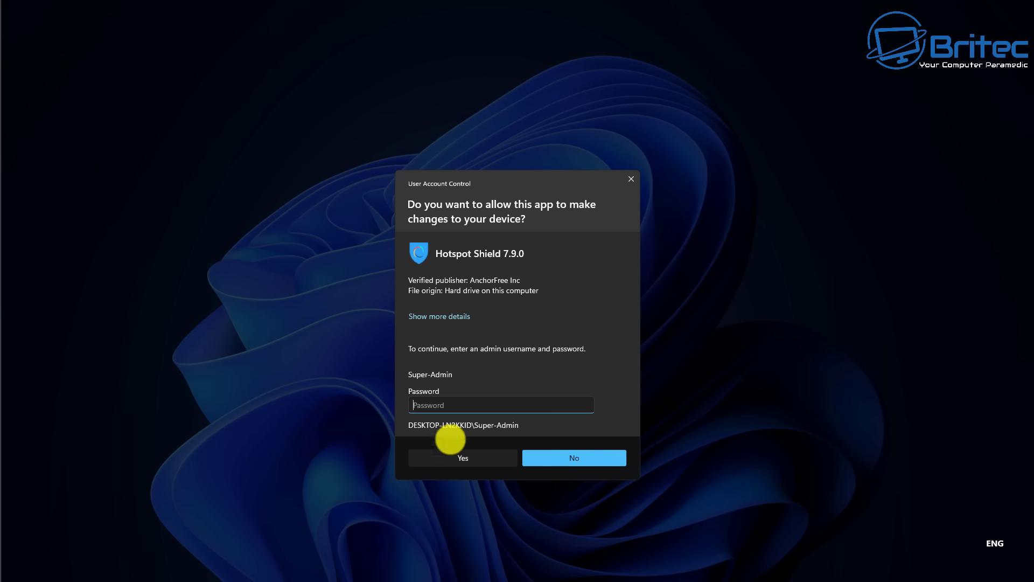
left_click(453, 461)
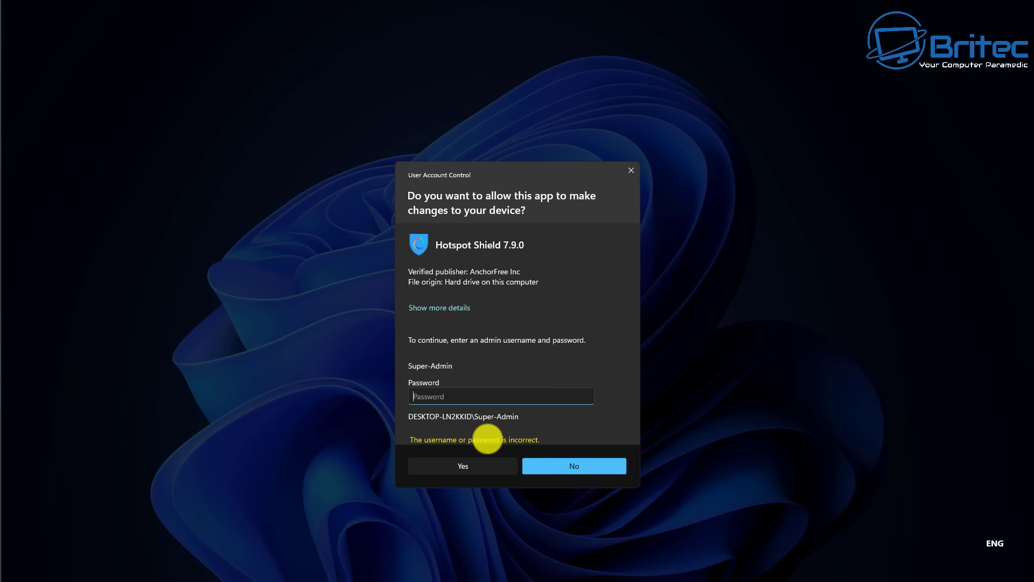
left_click(571, 461)
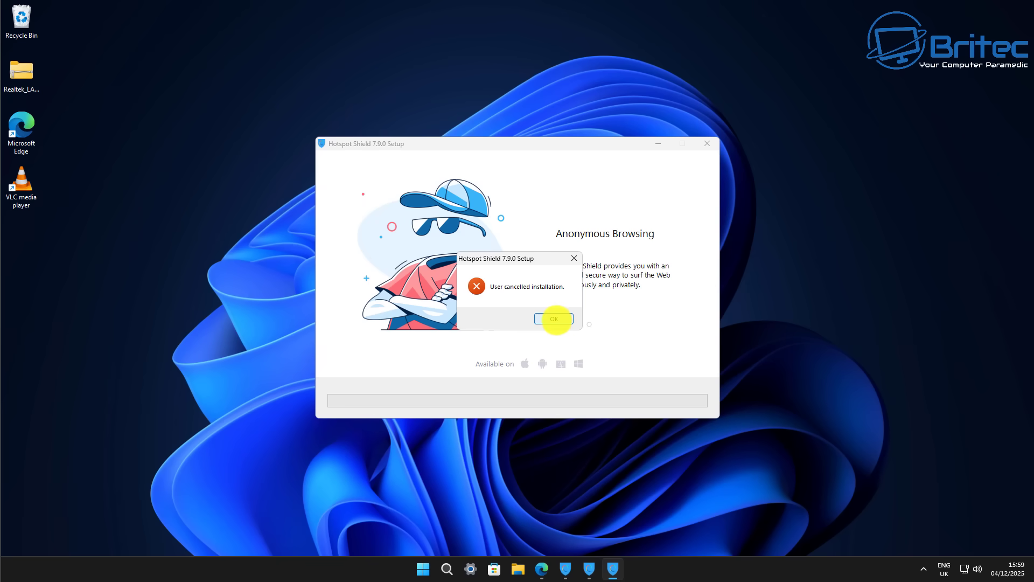
Acknowledge the 'User cancelled installation' error and finish the incomplete setup wizard
left_click(554, 319)
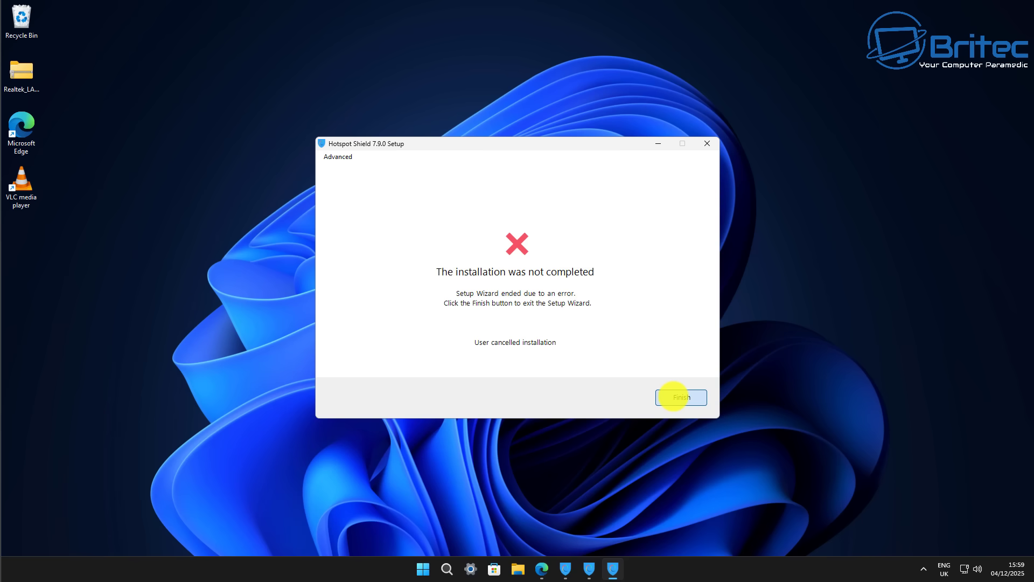
left_click(674, 397)
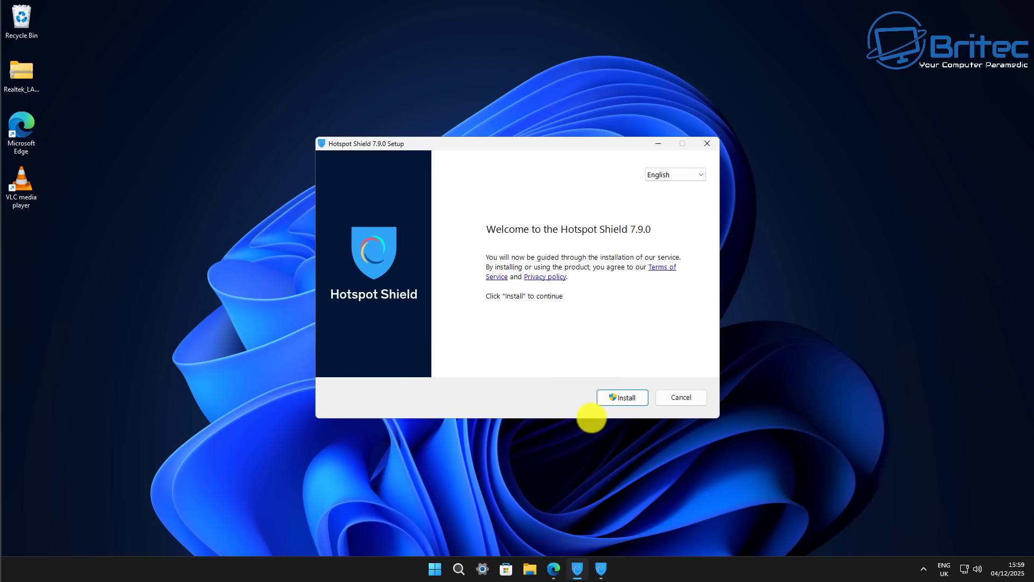